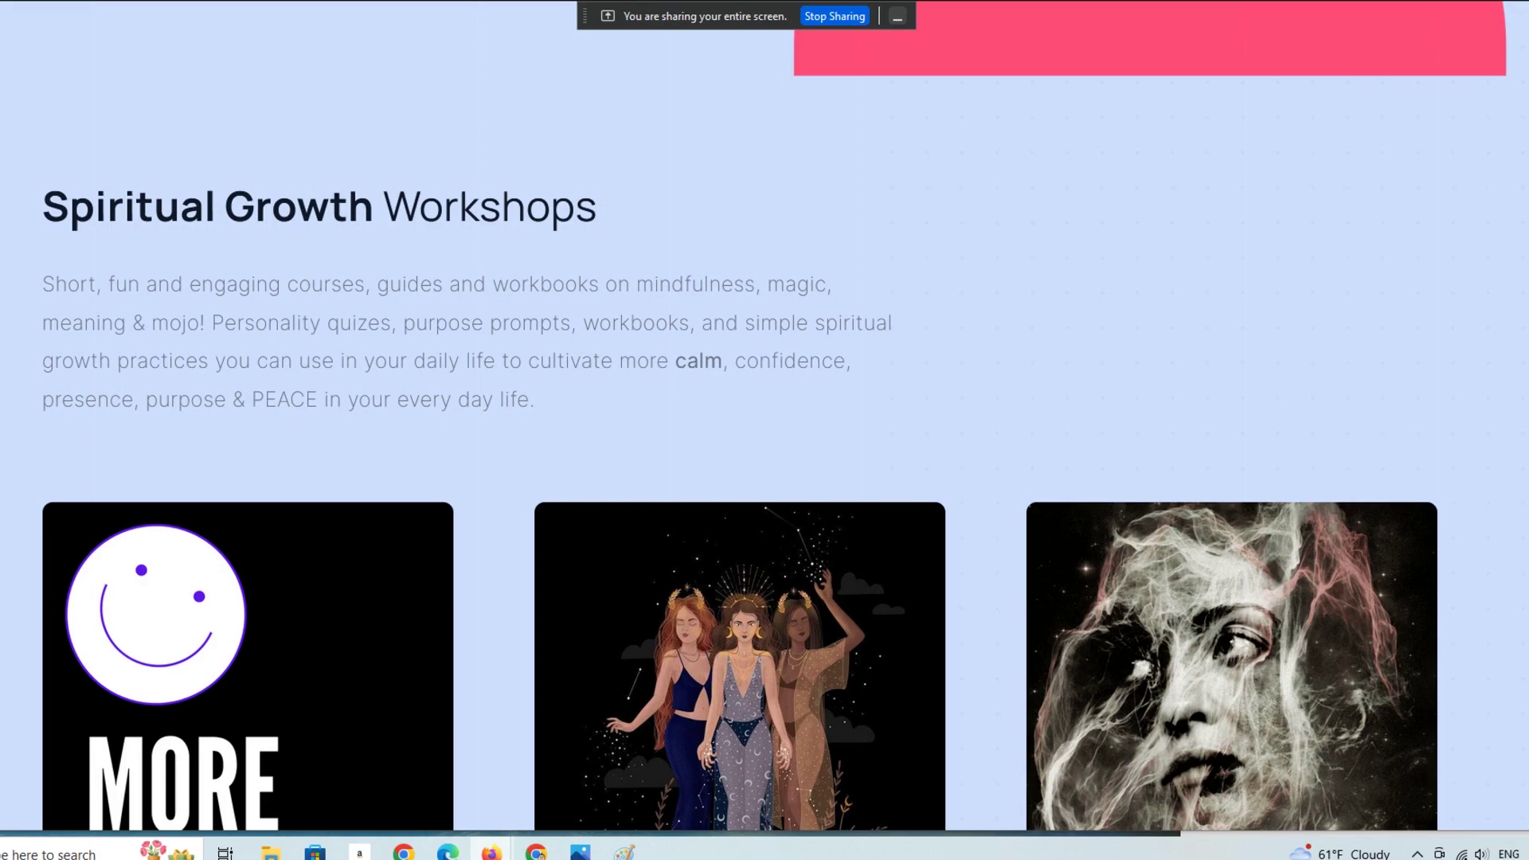
- Return from the empath page to the Carrd My Sites dashboard
scroll(764, 430, "down", 3)
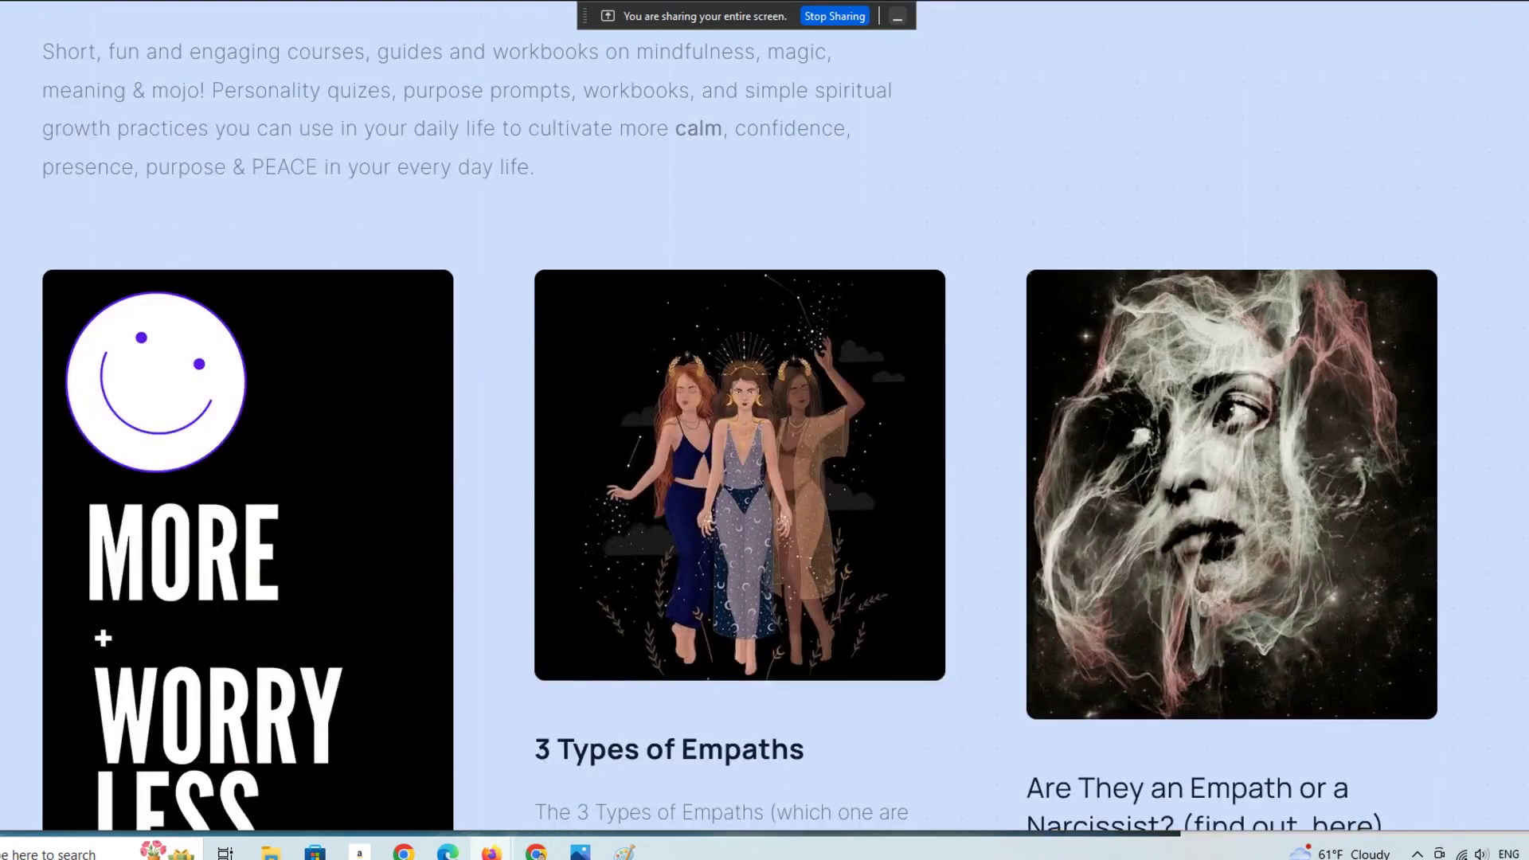
scroll(765, 430, "up", 3)
scroll(765, 430, "up", 5)
scroll(764, 430, "up", 6)
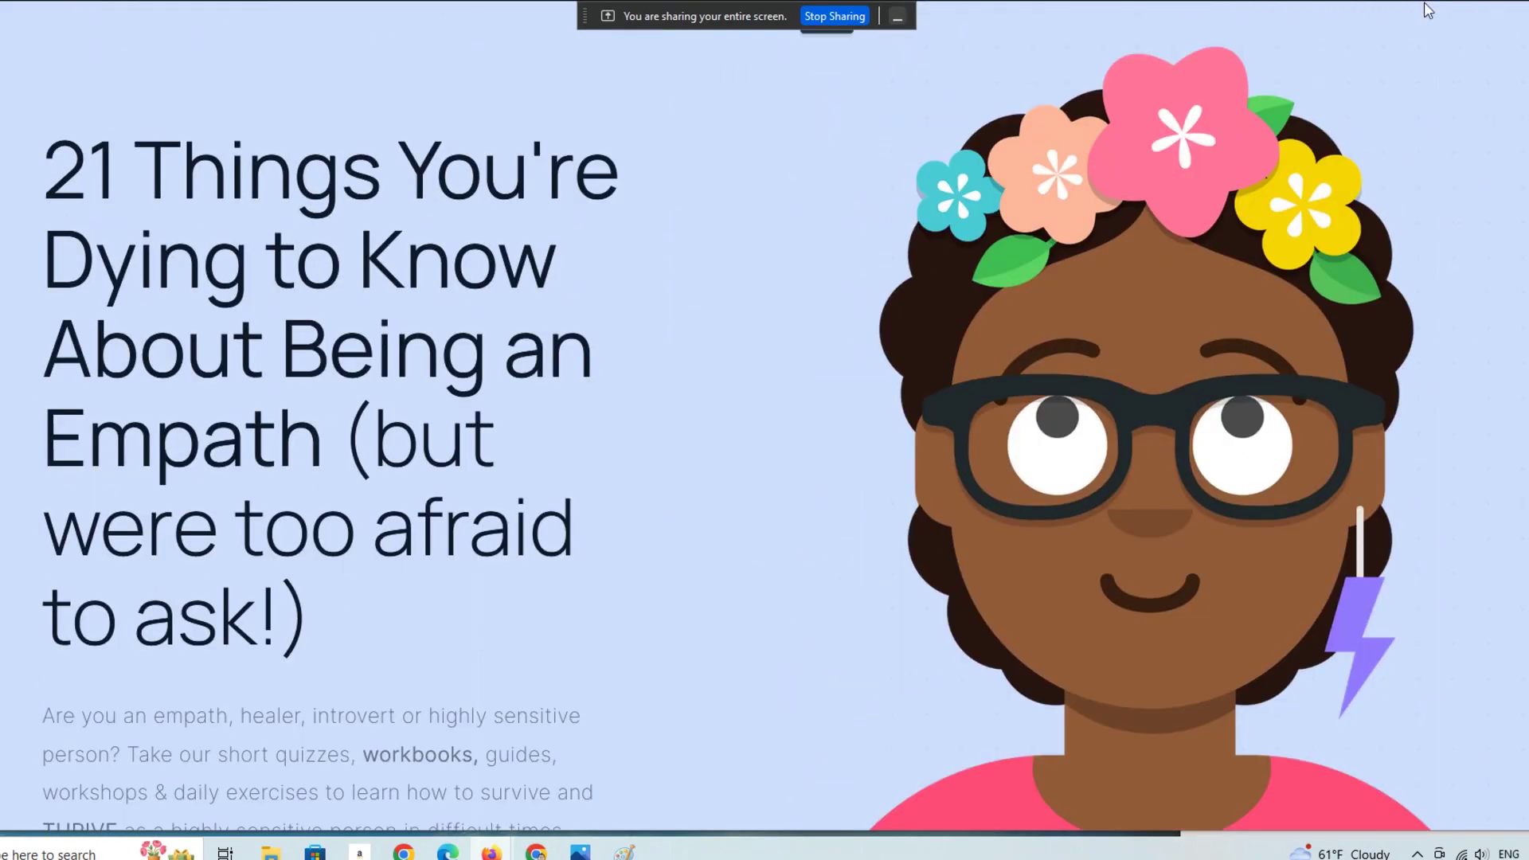
key("ctrl+Tab")
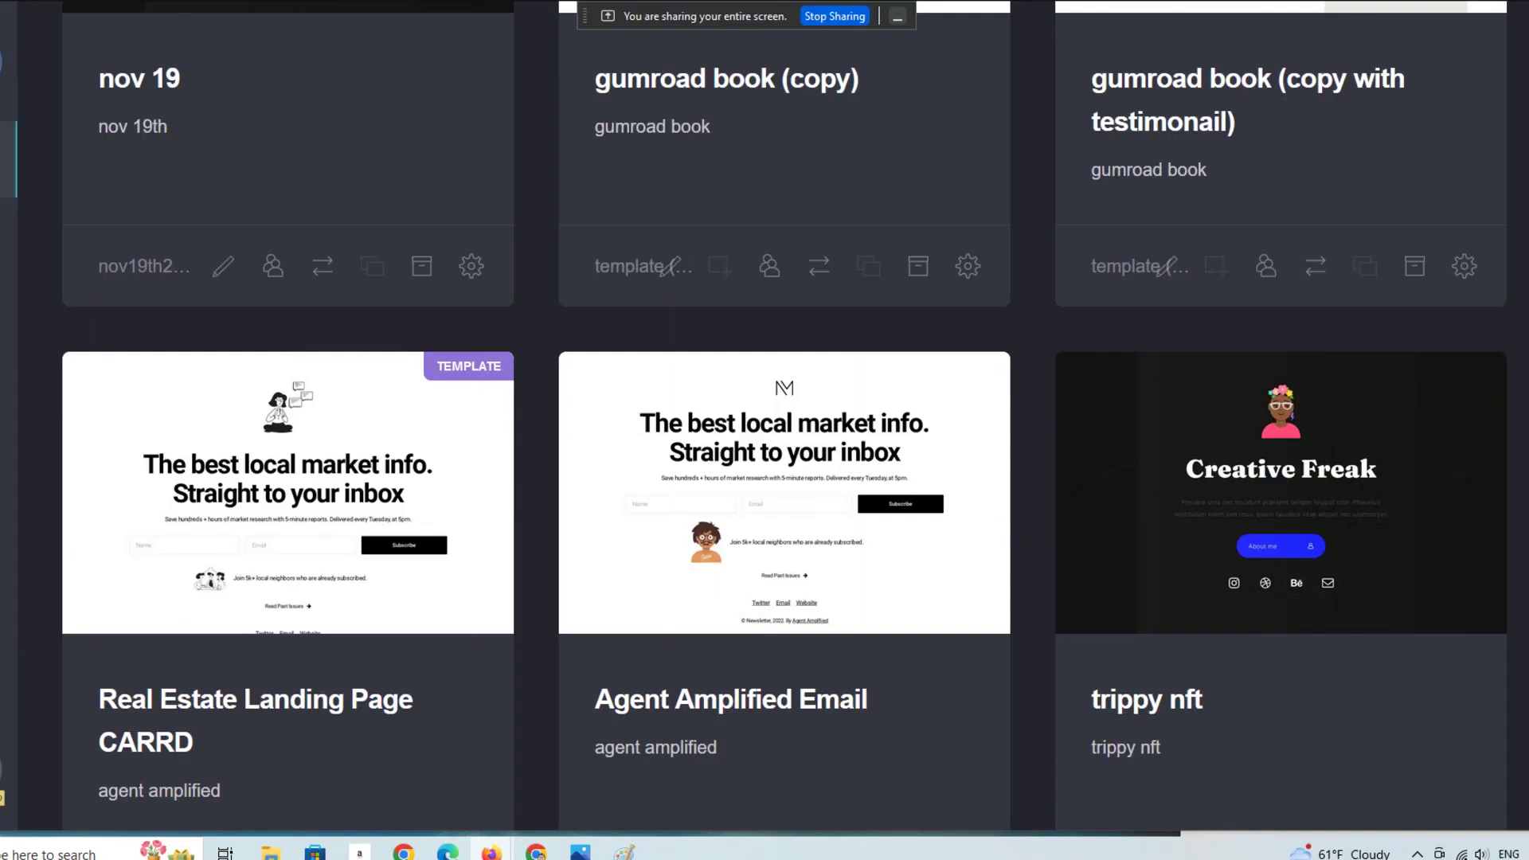
- Find the Empath site card and open the site in the editor
scroll(764, 430, "up", 3)
scroll(765, 430, "up", 5)
scroll(765, 430, "up", 4)
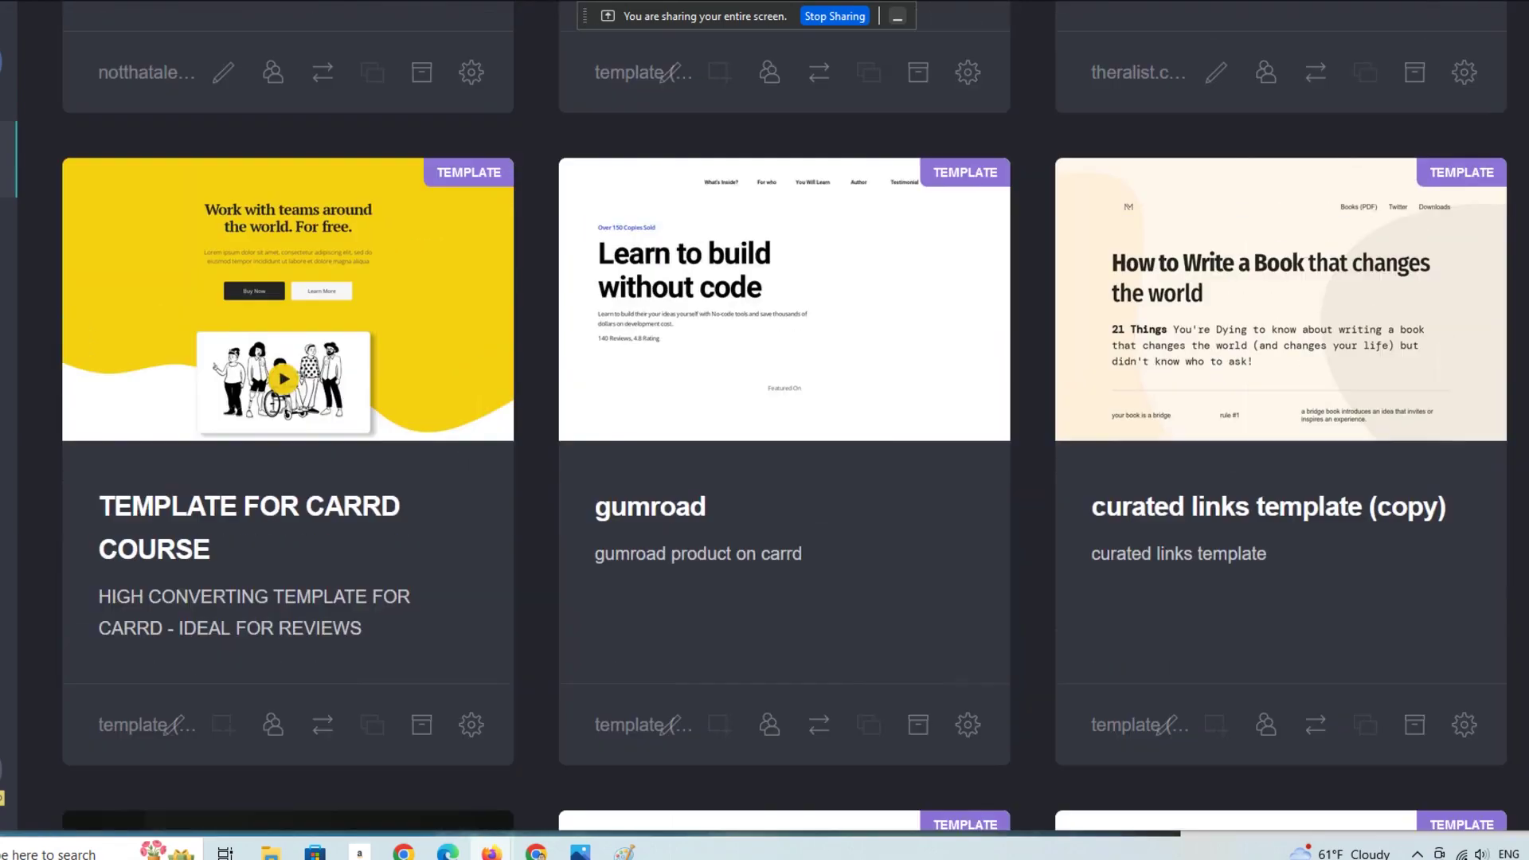
scroll(764, 430, "down", 6)
scroll(765, 430, "down", 5)
scroll(764, 430, "down", 3)
scroll(764, 430, "down", 8)
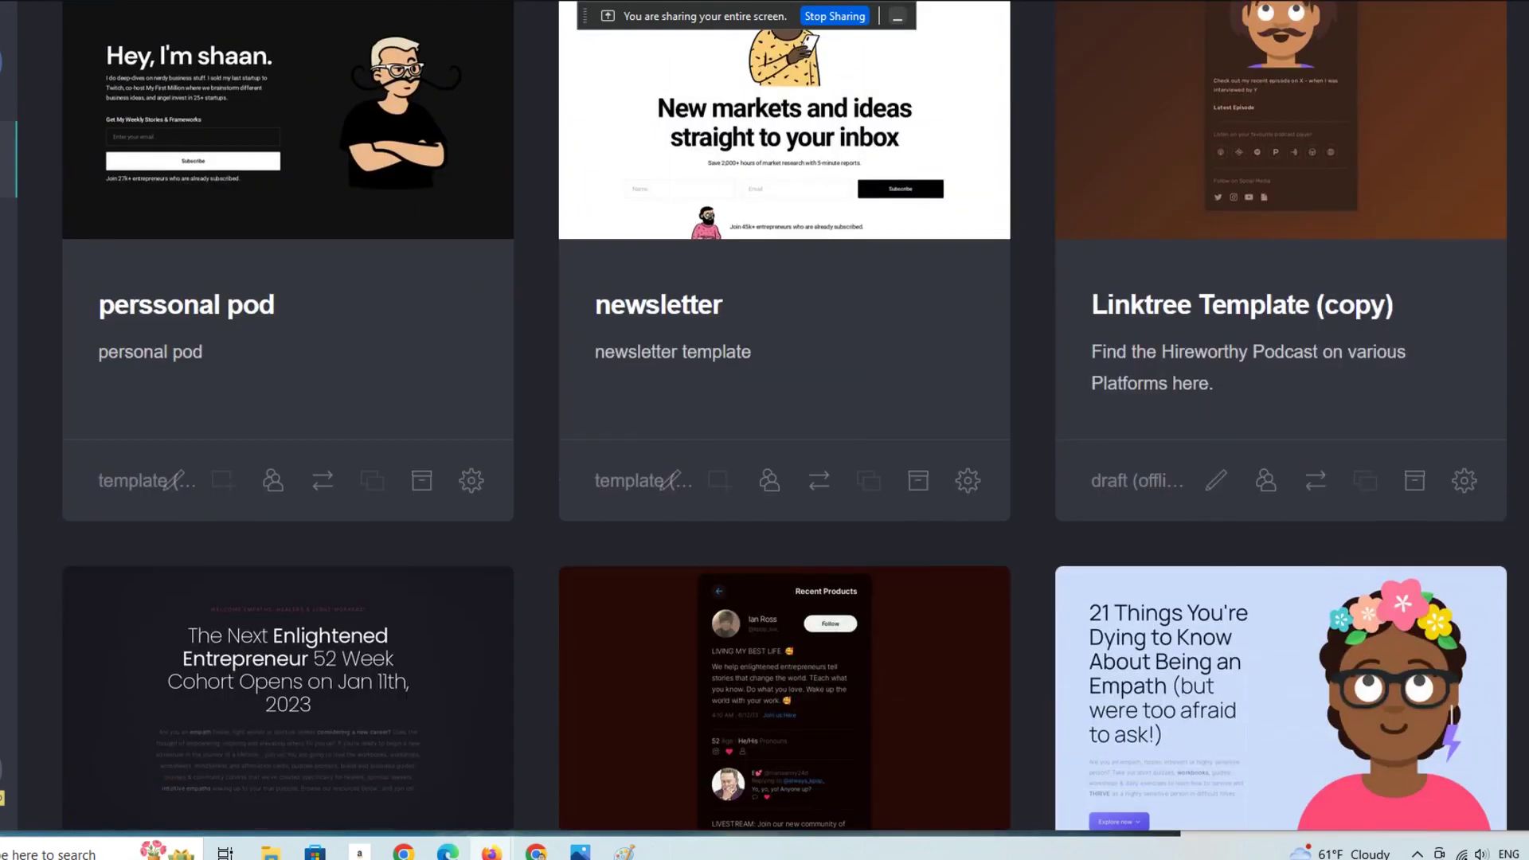
scroll(764, 430, "down", 6)
scroll(764, 430, "down", 2)
scroll(765, 430, "down", 1)
scroll(765, 430, "up", 3)
scroll(764, 430, "up", 3)
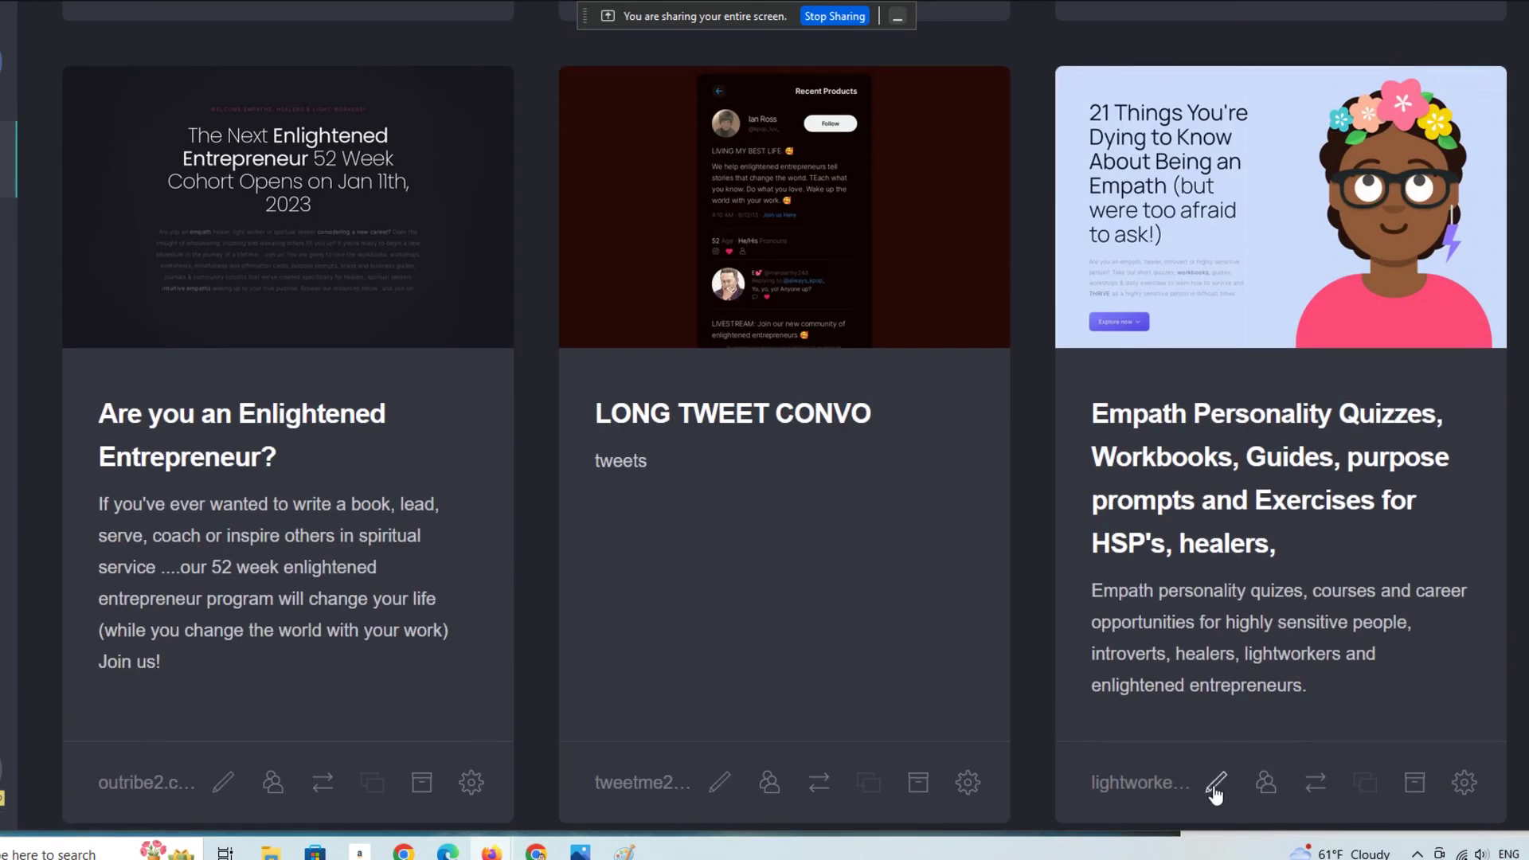
scroll(764, 430, "down", 6)
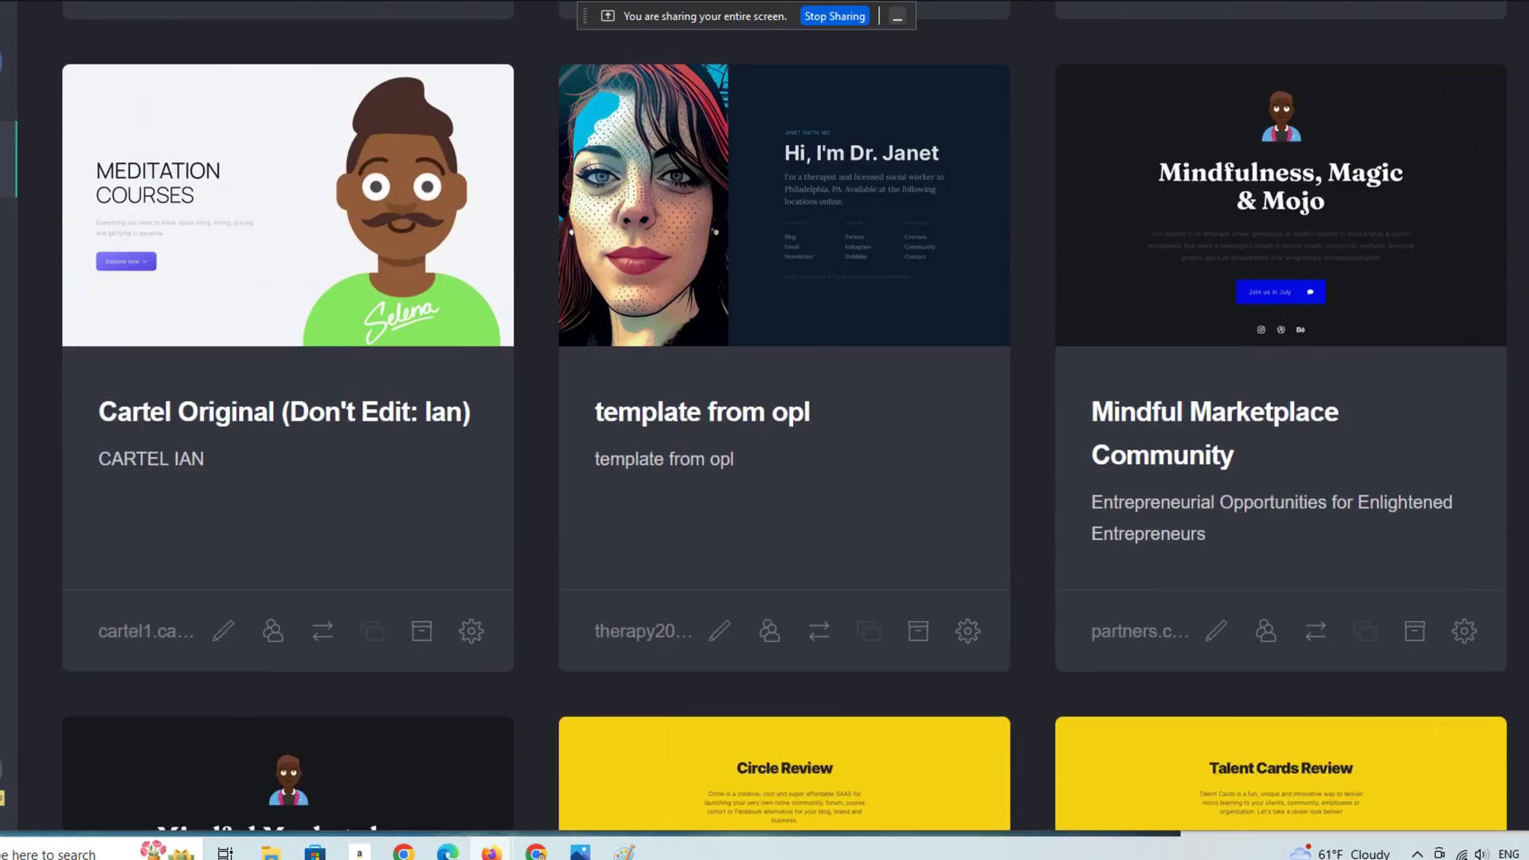
scroll(1208, 693, "up", 1)
scroll(1208, 693, "up", 2)
scroll(1208, 692, "up", 3)
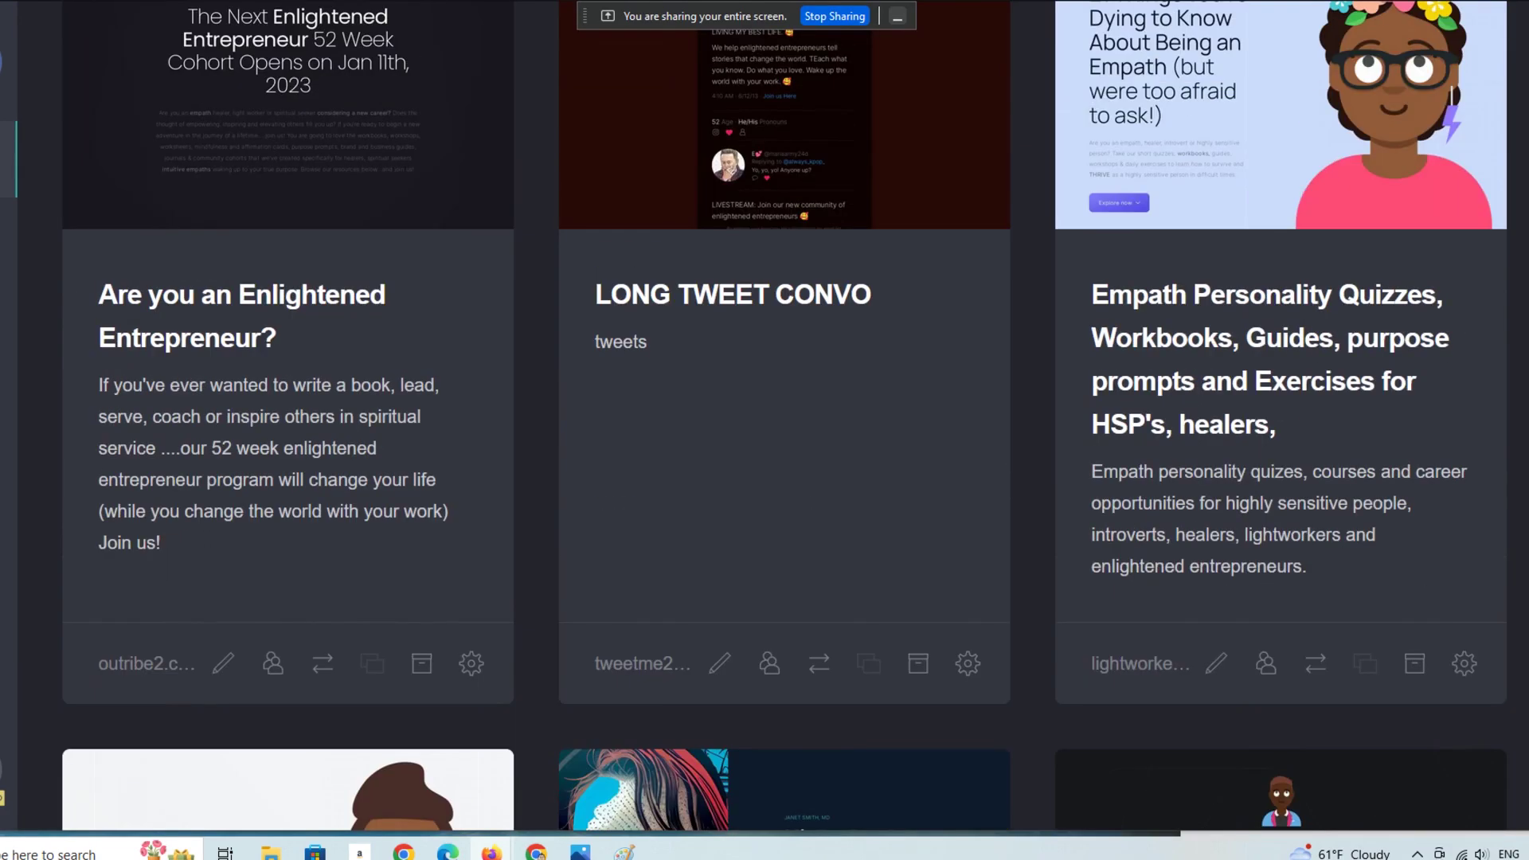
left_click(1216, 662)
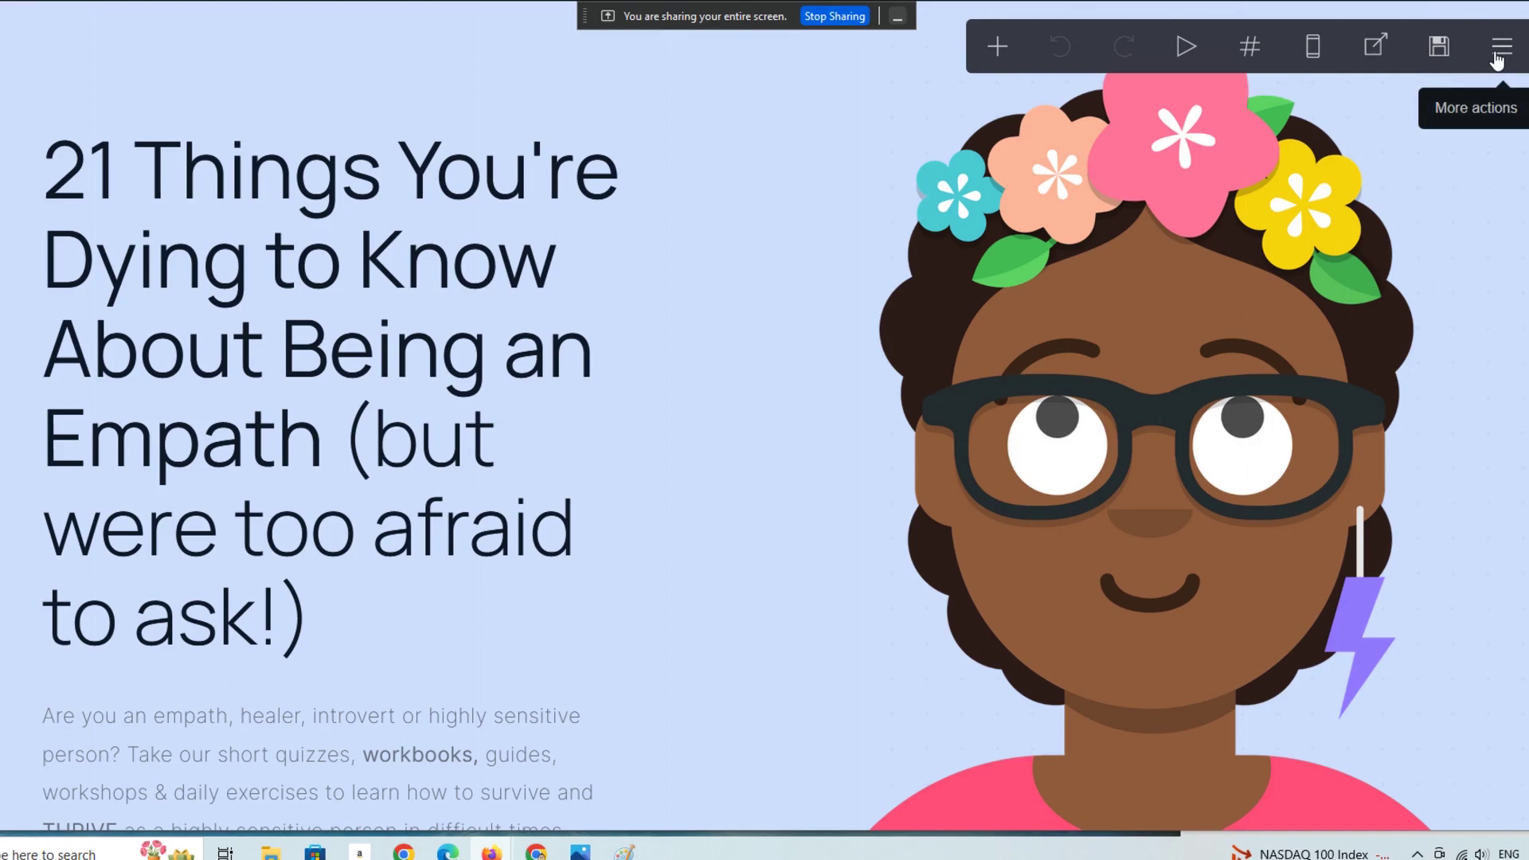
- Exit the editor to the dashboard and open the Empath Personality Quizzes site's details
left_click(1500, 57)
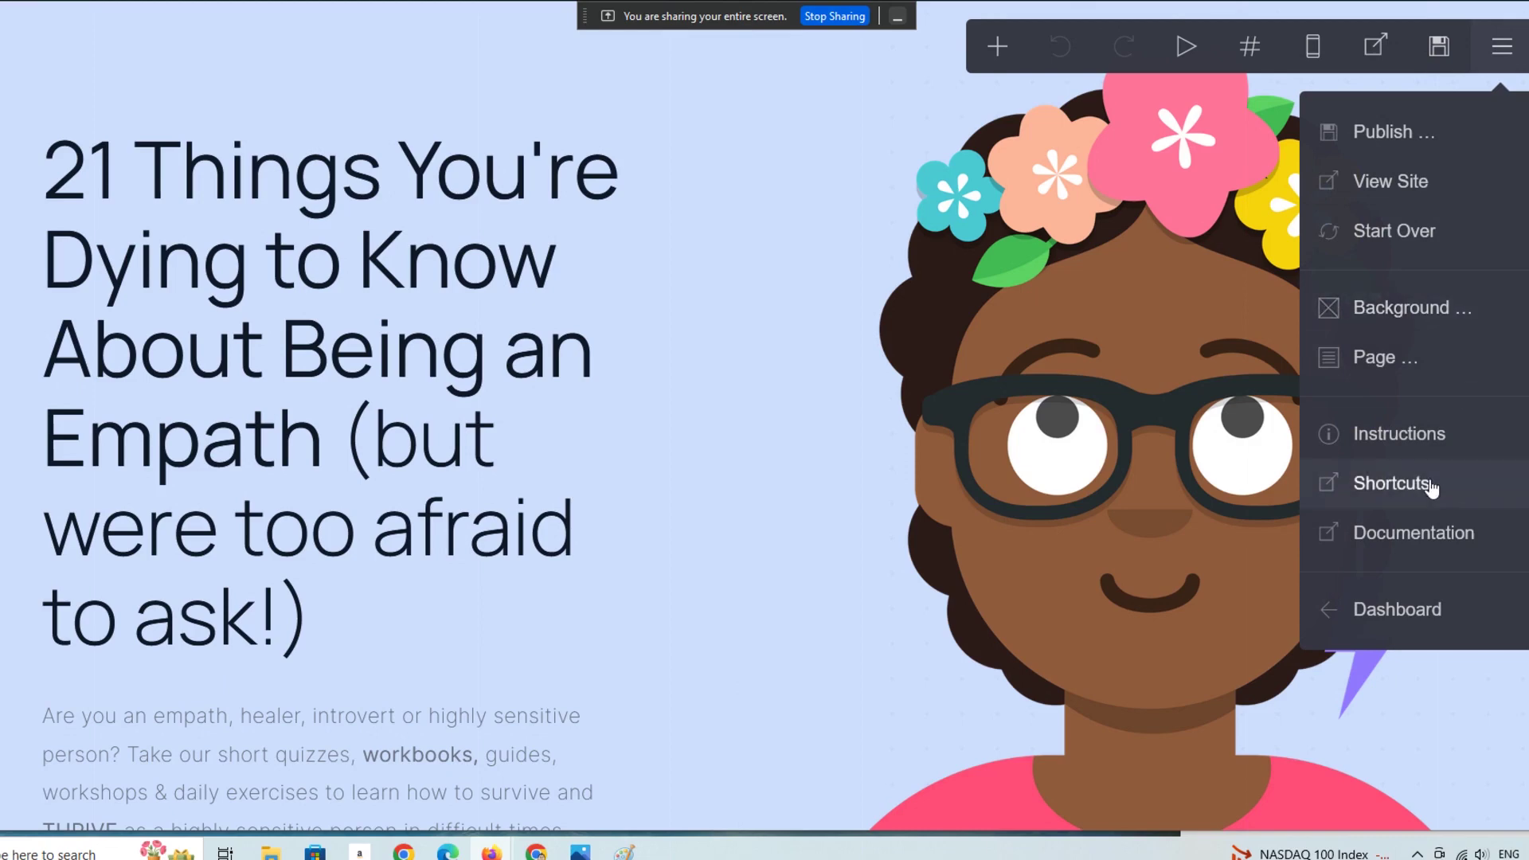
left_click(1408, 621)
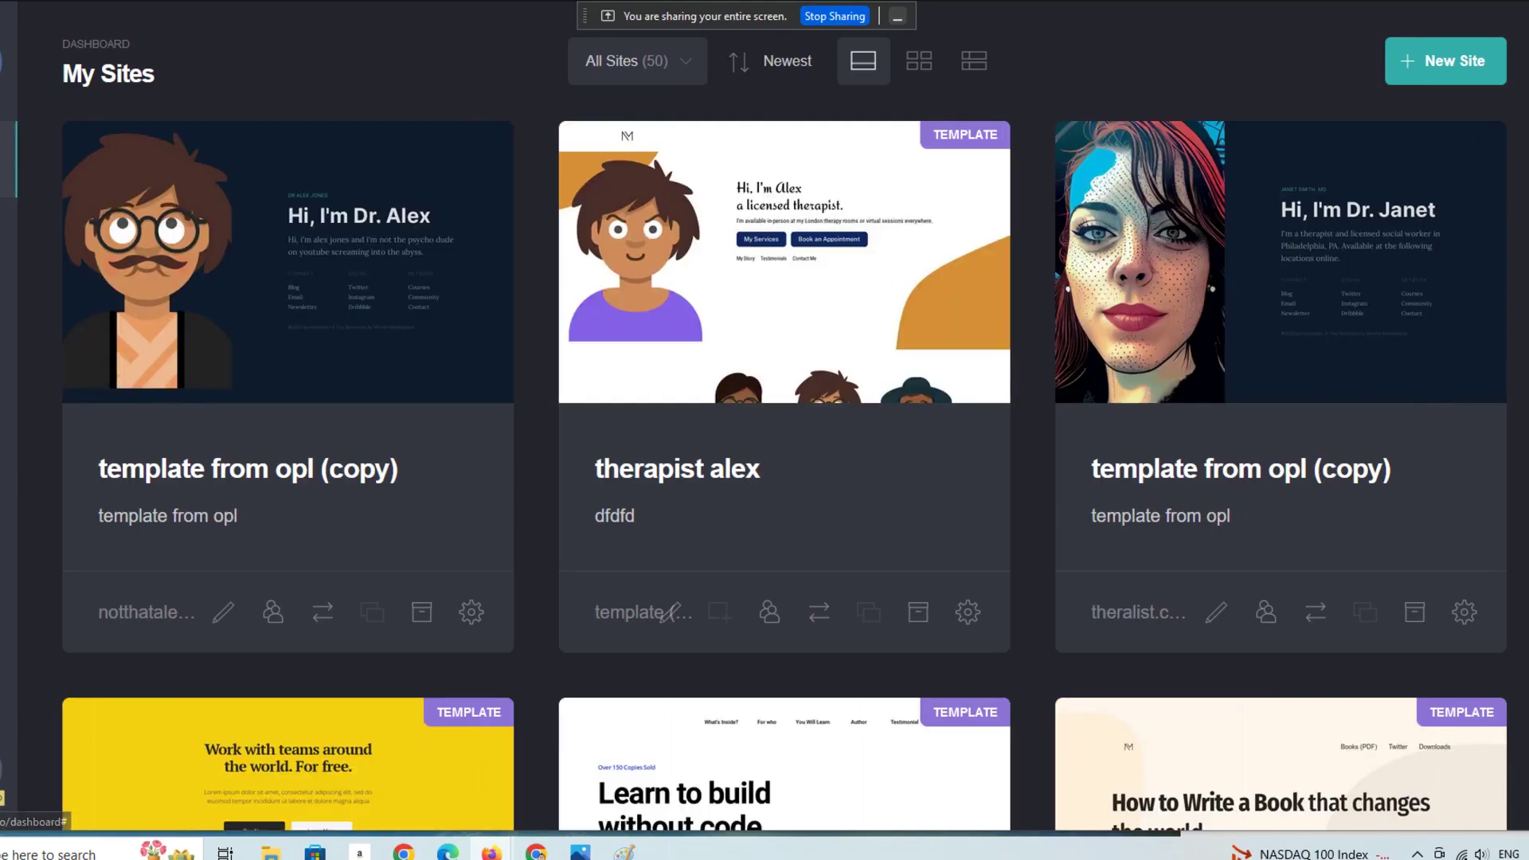
scroll(764, 430, "down", 10)
scroll(764, 430, "down", 10)
scroll(765, 430, "down", 8)
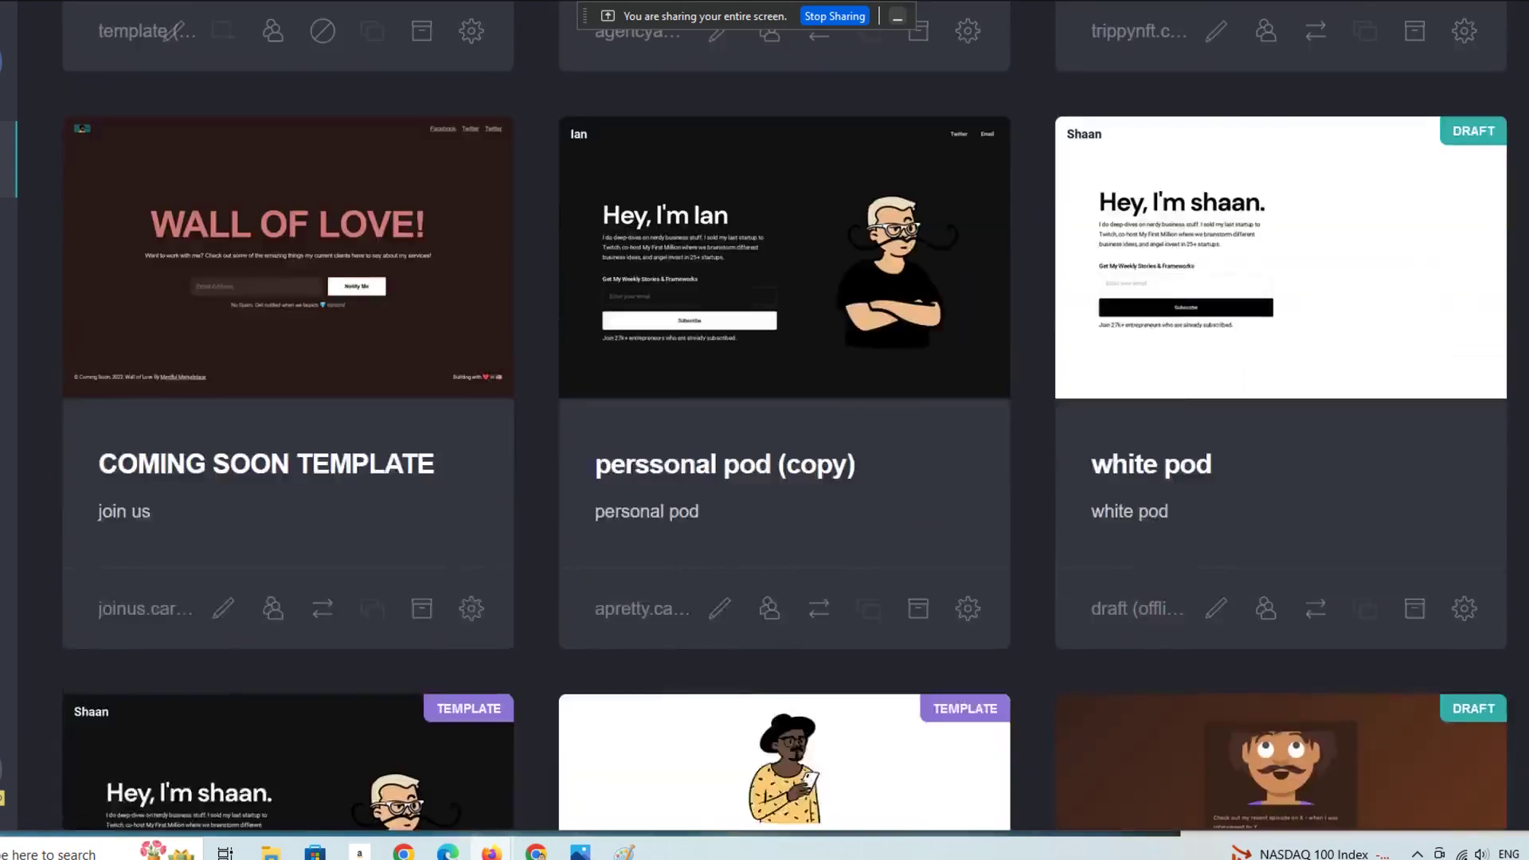
scroll(764, 430, "down", 10)
scroll(765, 430, "down", 5)
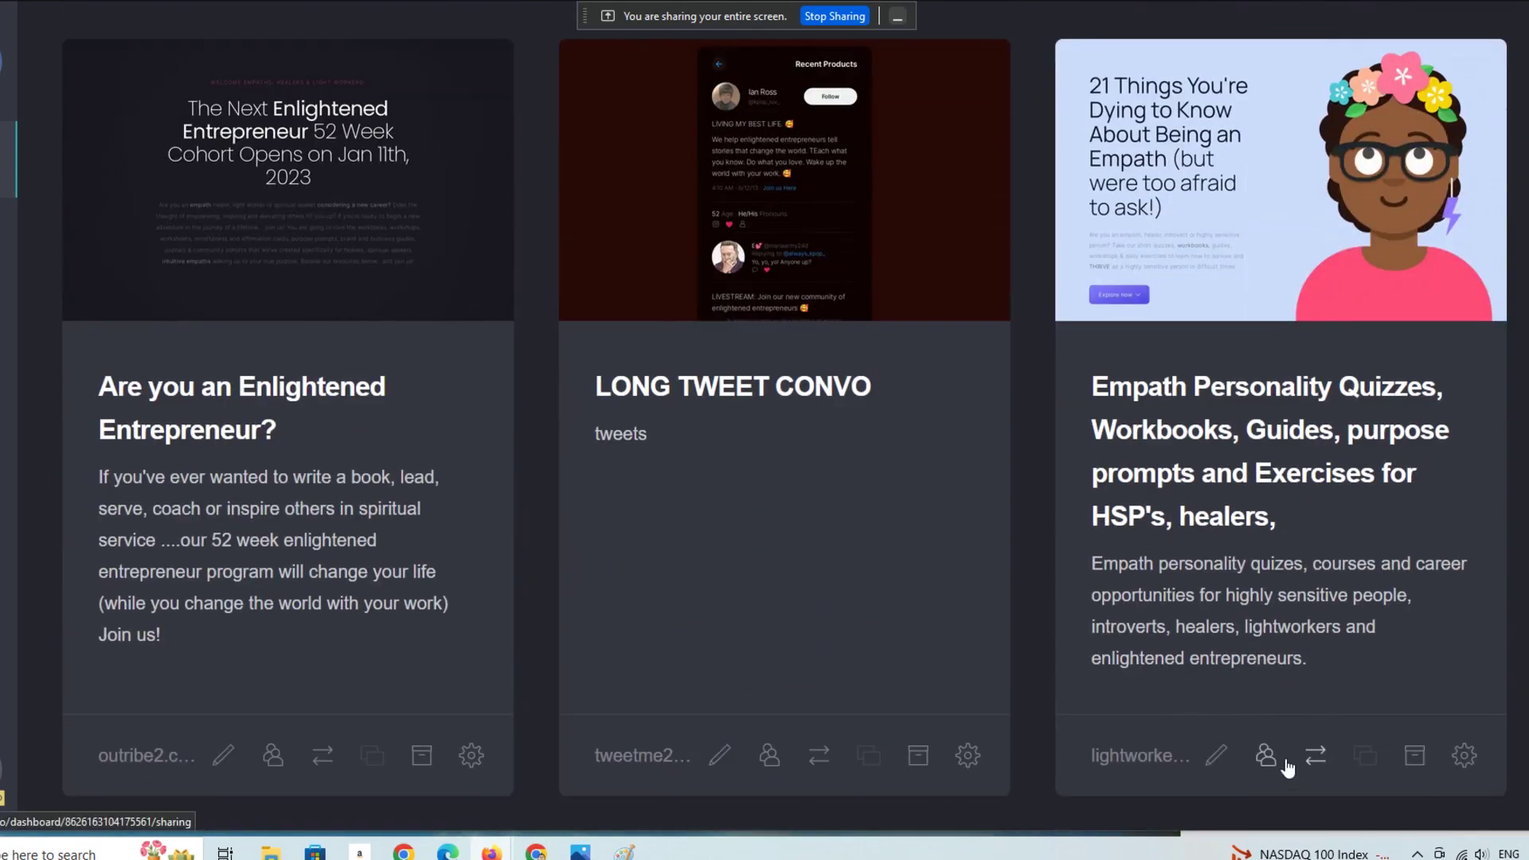
left_click(1462, 757)
- Review the Empath site's Settings, including analytics, then return to its Overview
left_click(330, 532)
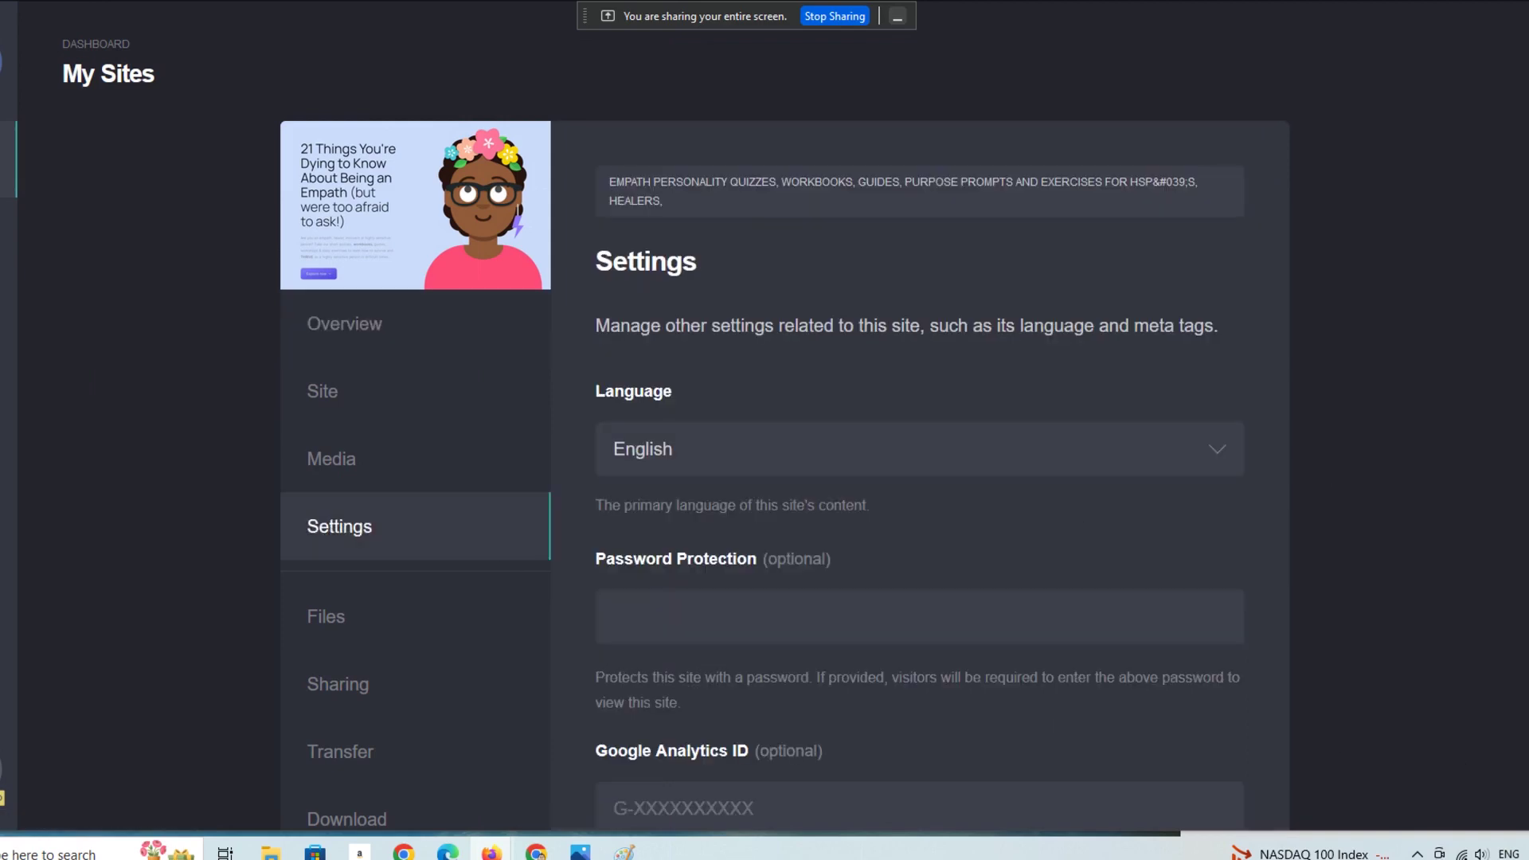
scroll(765, 430, "down", 3)
scroll(765, 430, "down", 2)
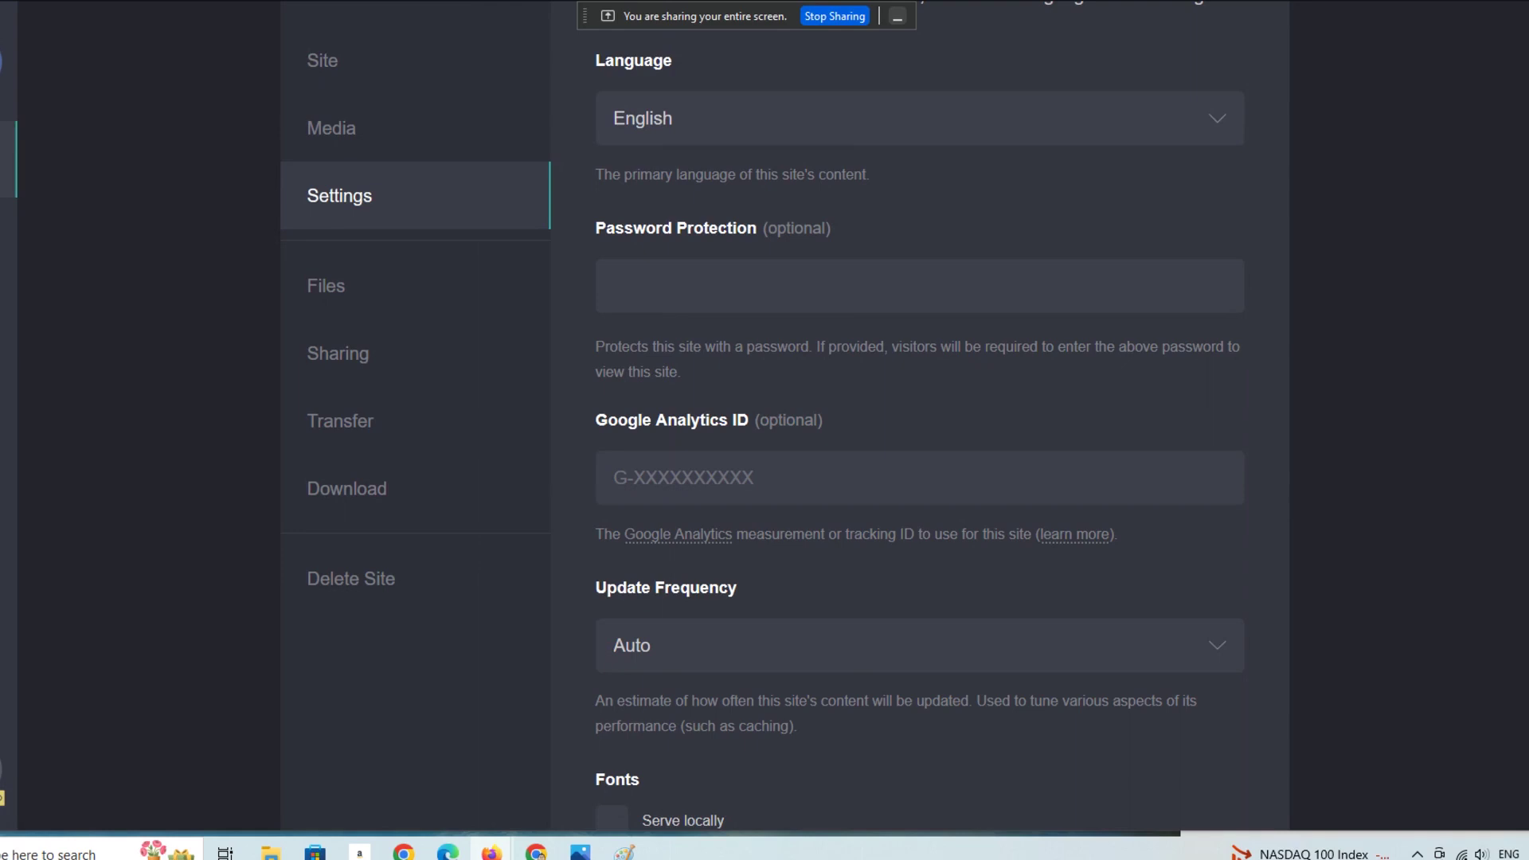
scroll(784, 430, "up", 4)
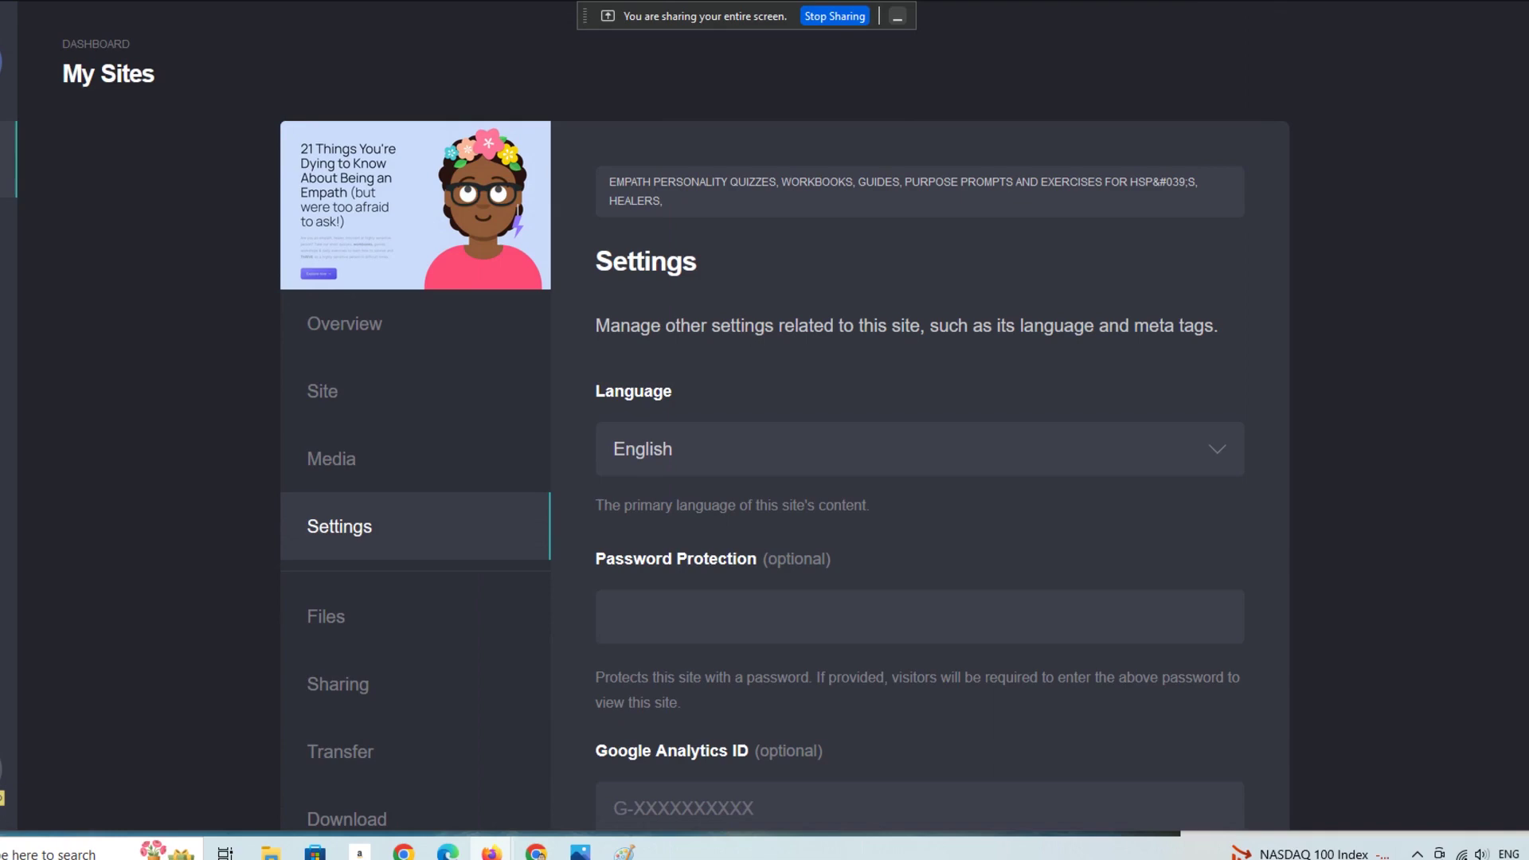
scroll(784, 430, "down", 1)
scroll(784, 430, "down", 4)
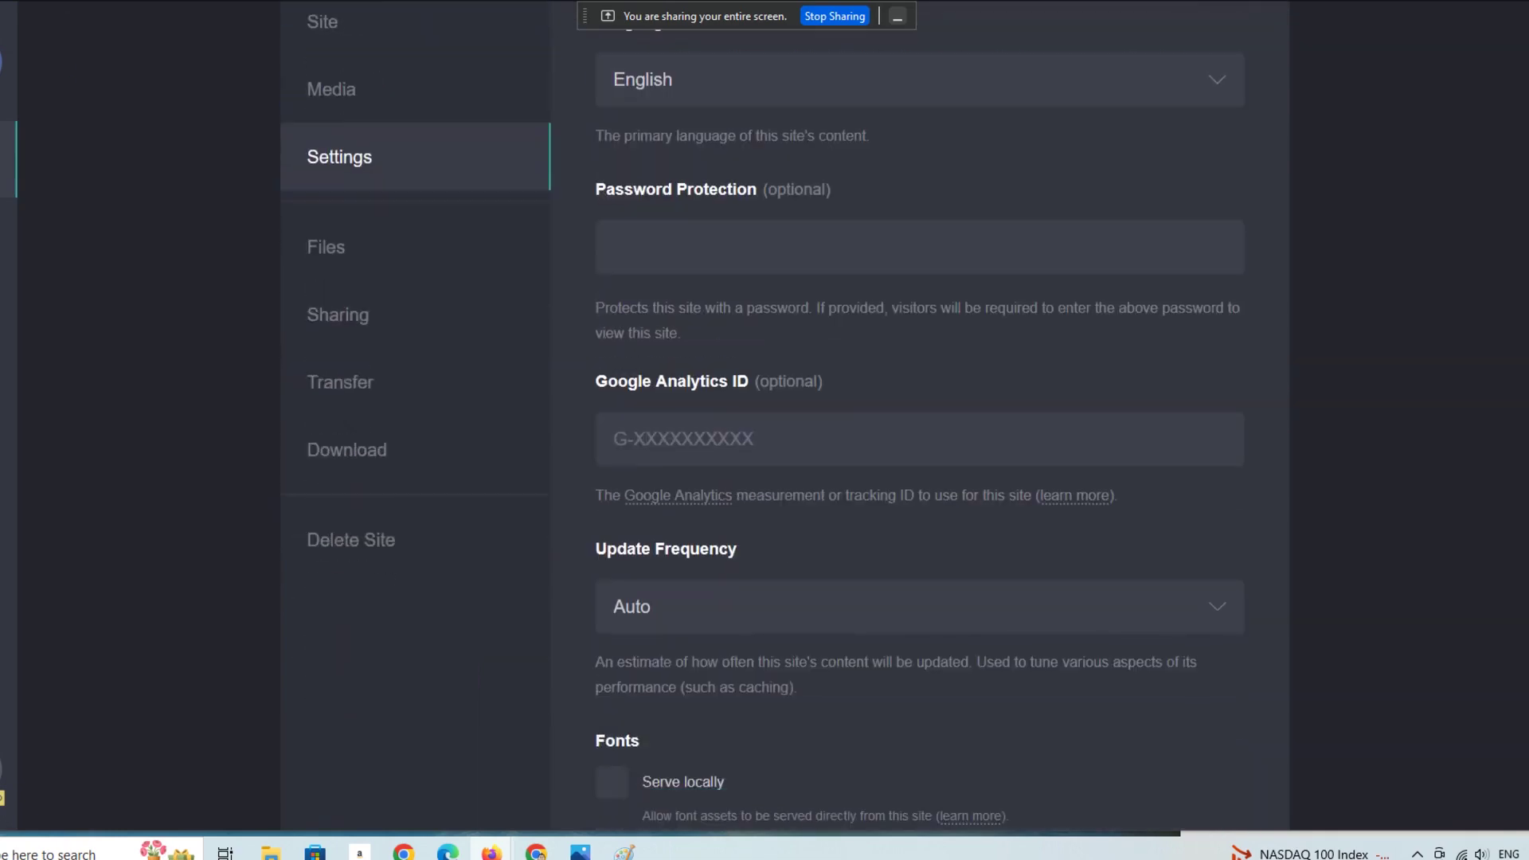
scroll(785, 430, "up", 5)
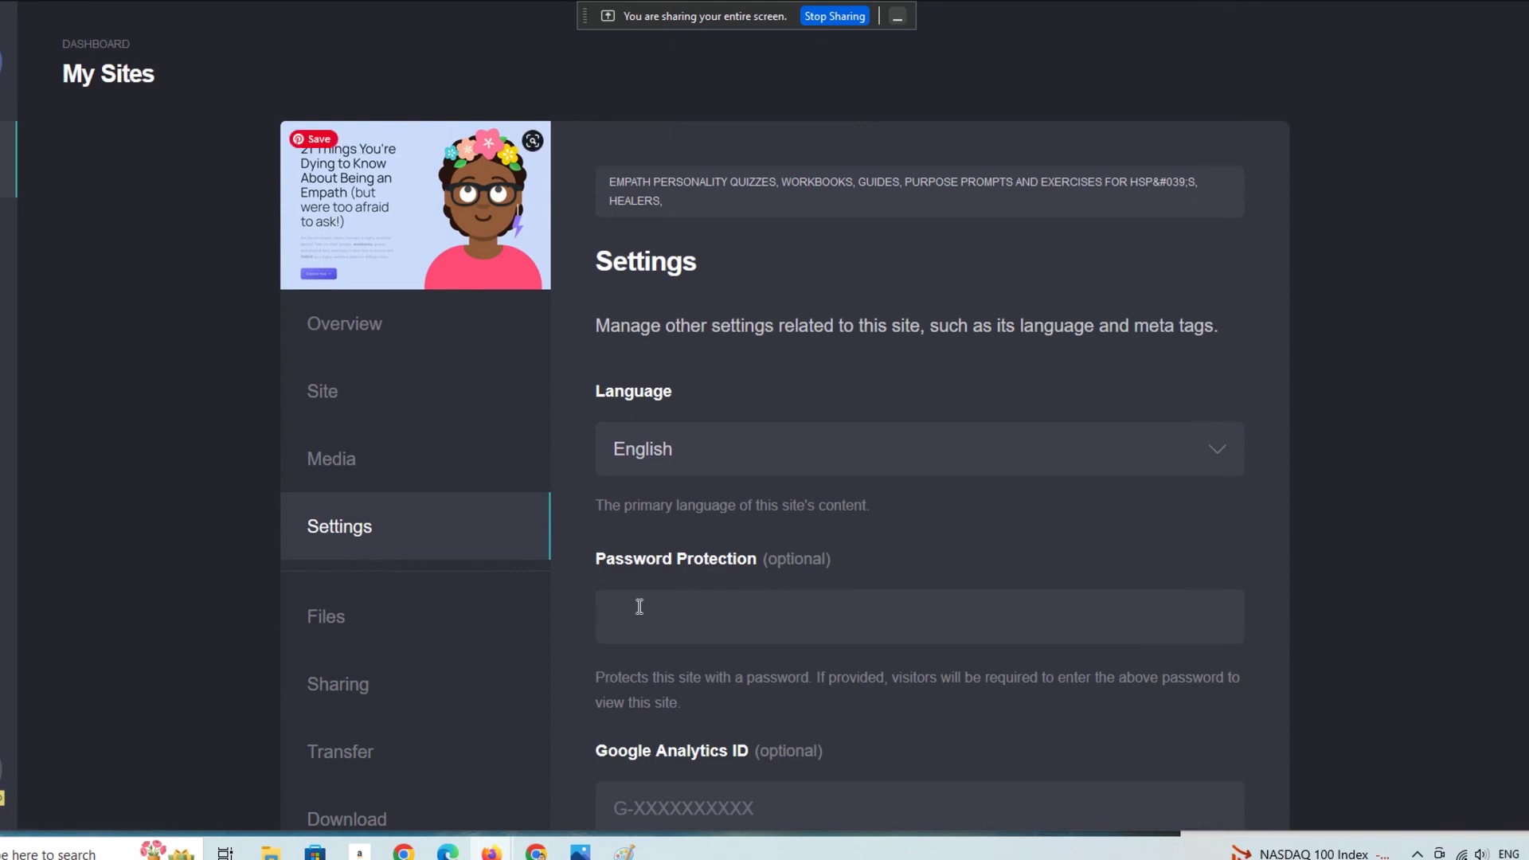
scroll(784, 653, "down", 2)
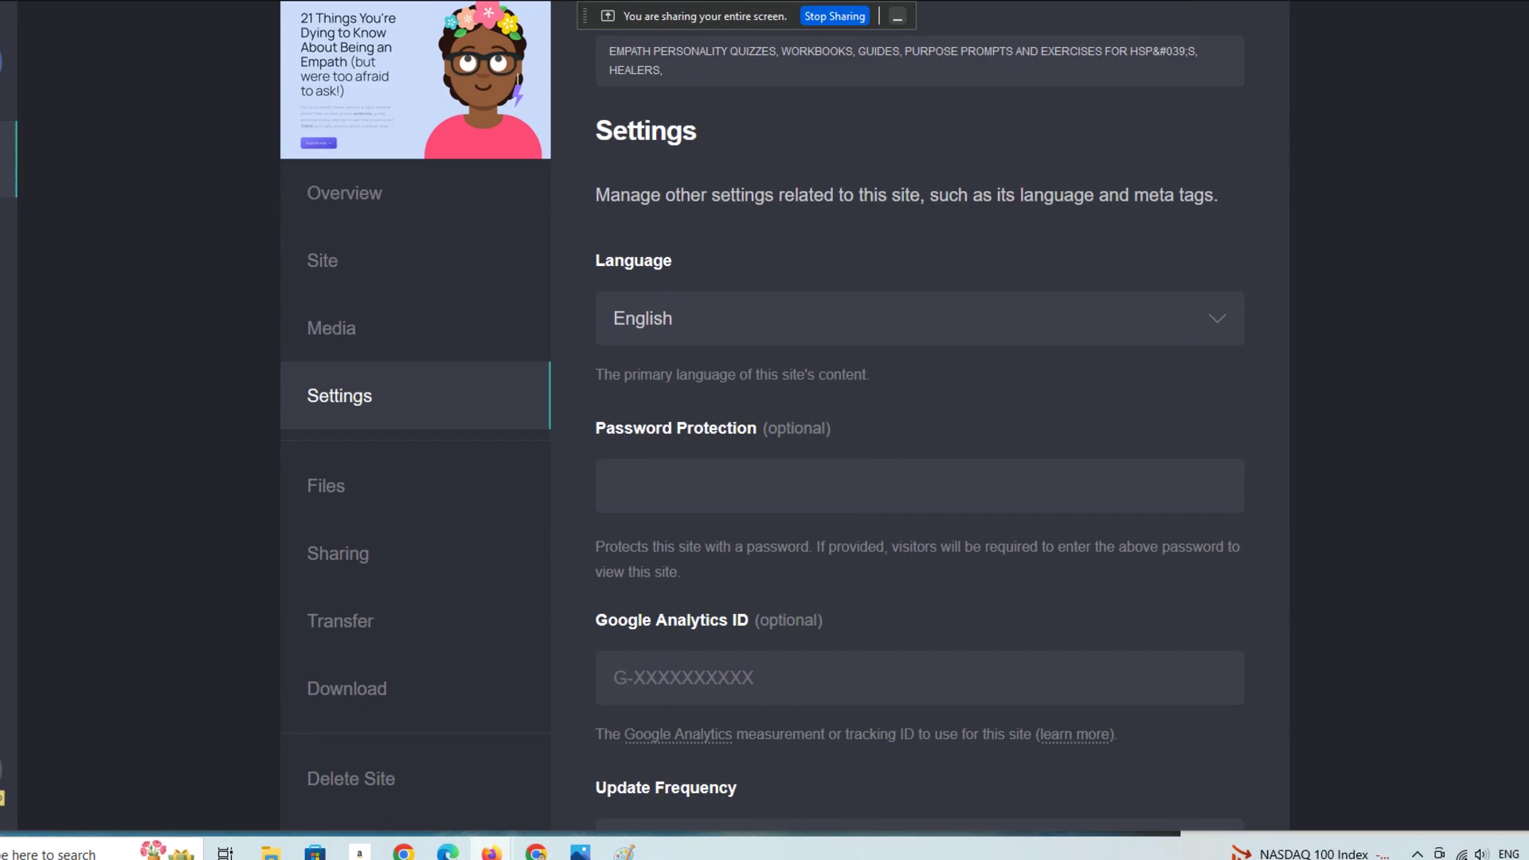
scroll(1517, 498, "up", 2)
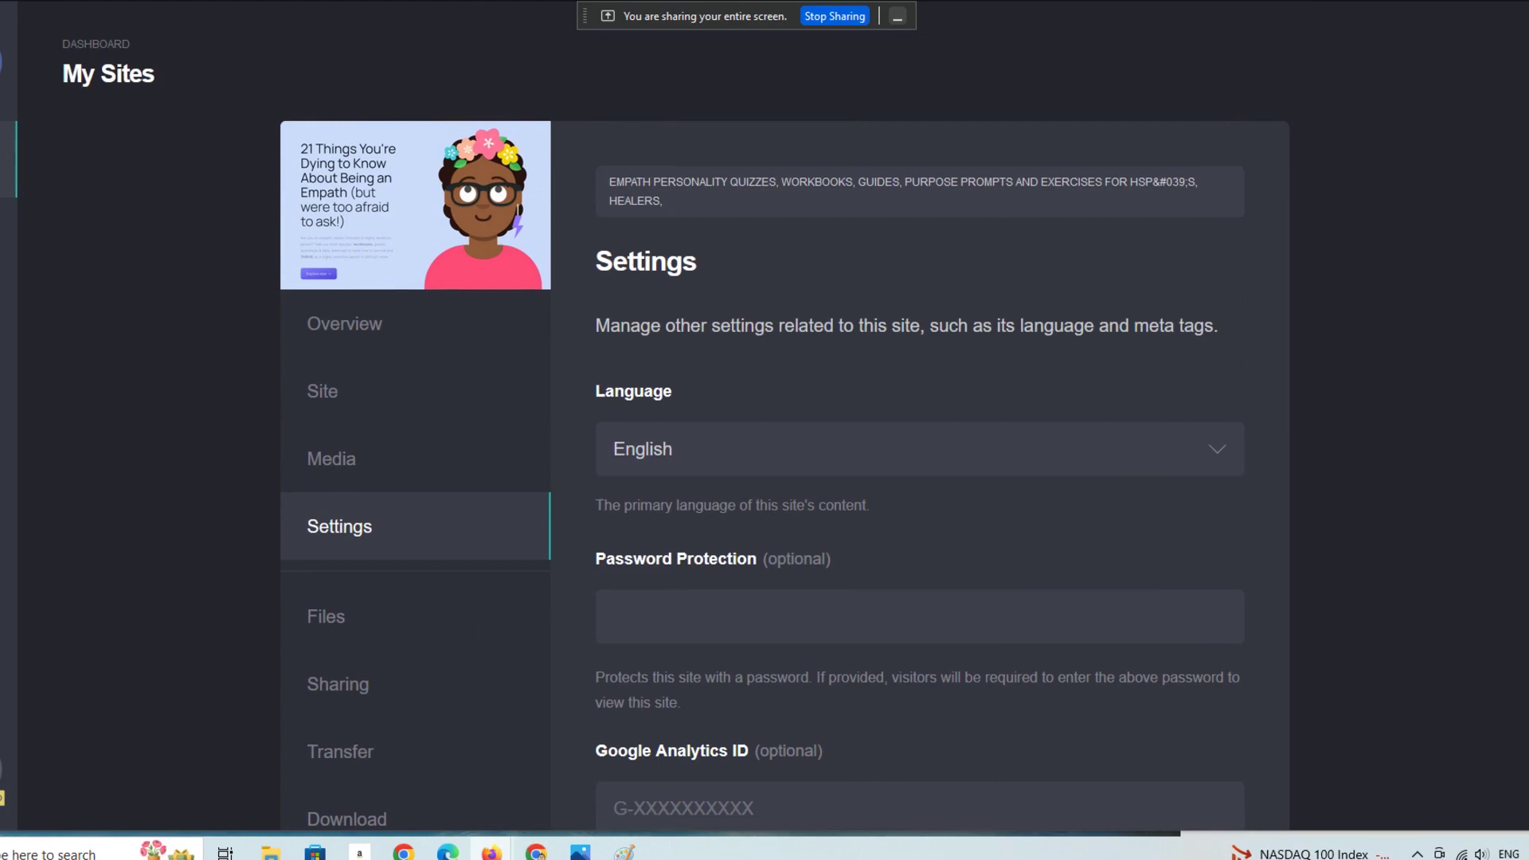
left_click(344, 323)
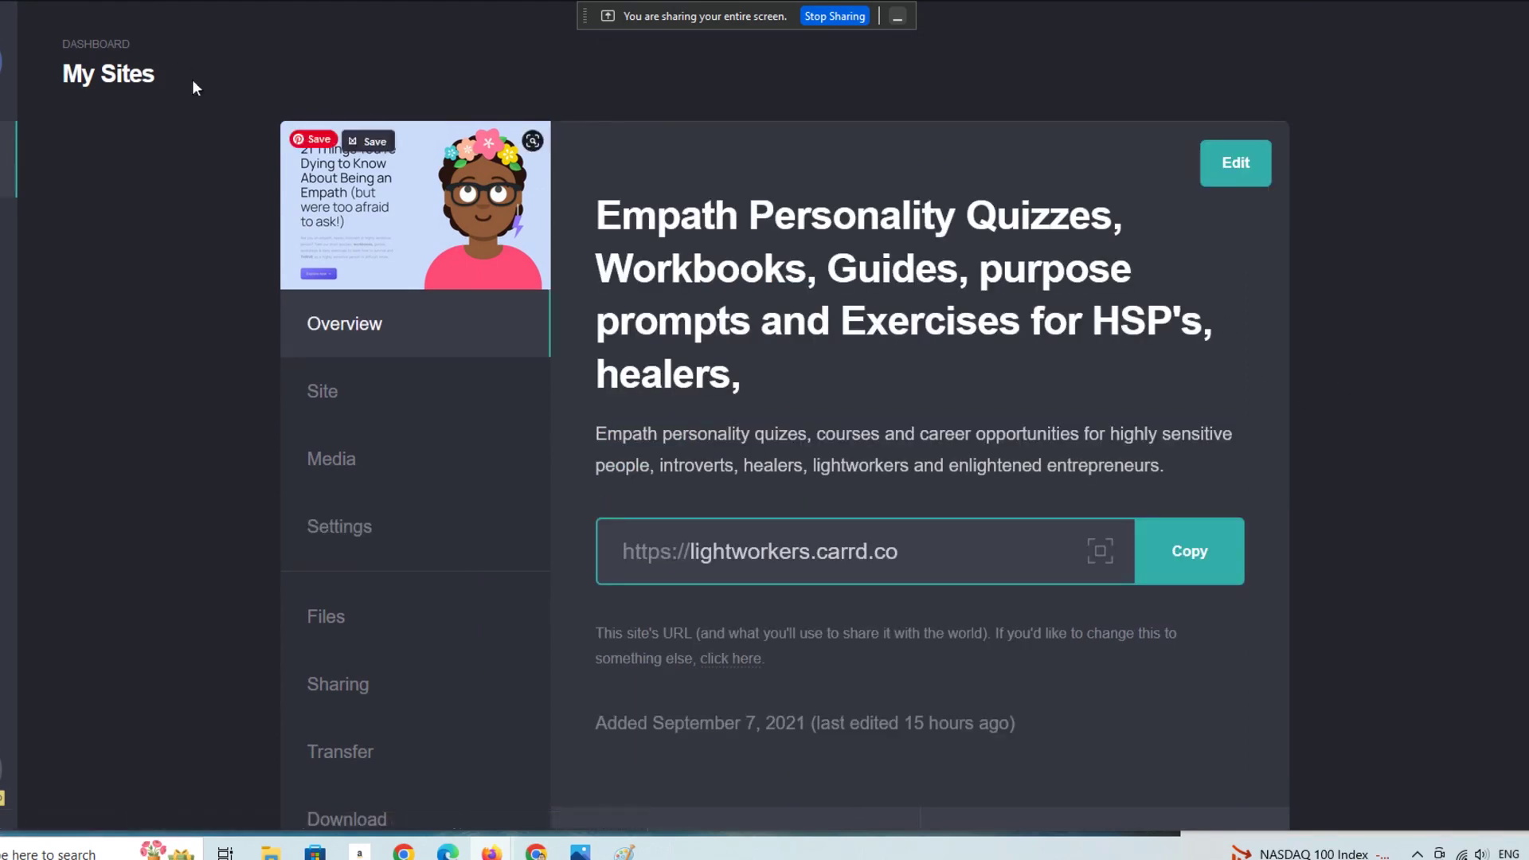
key("Escape")
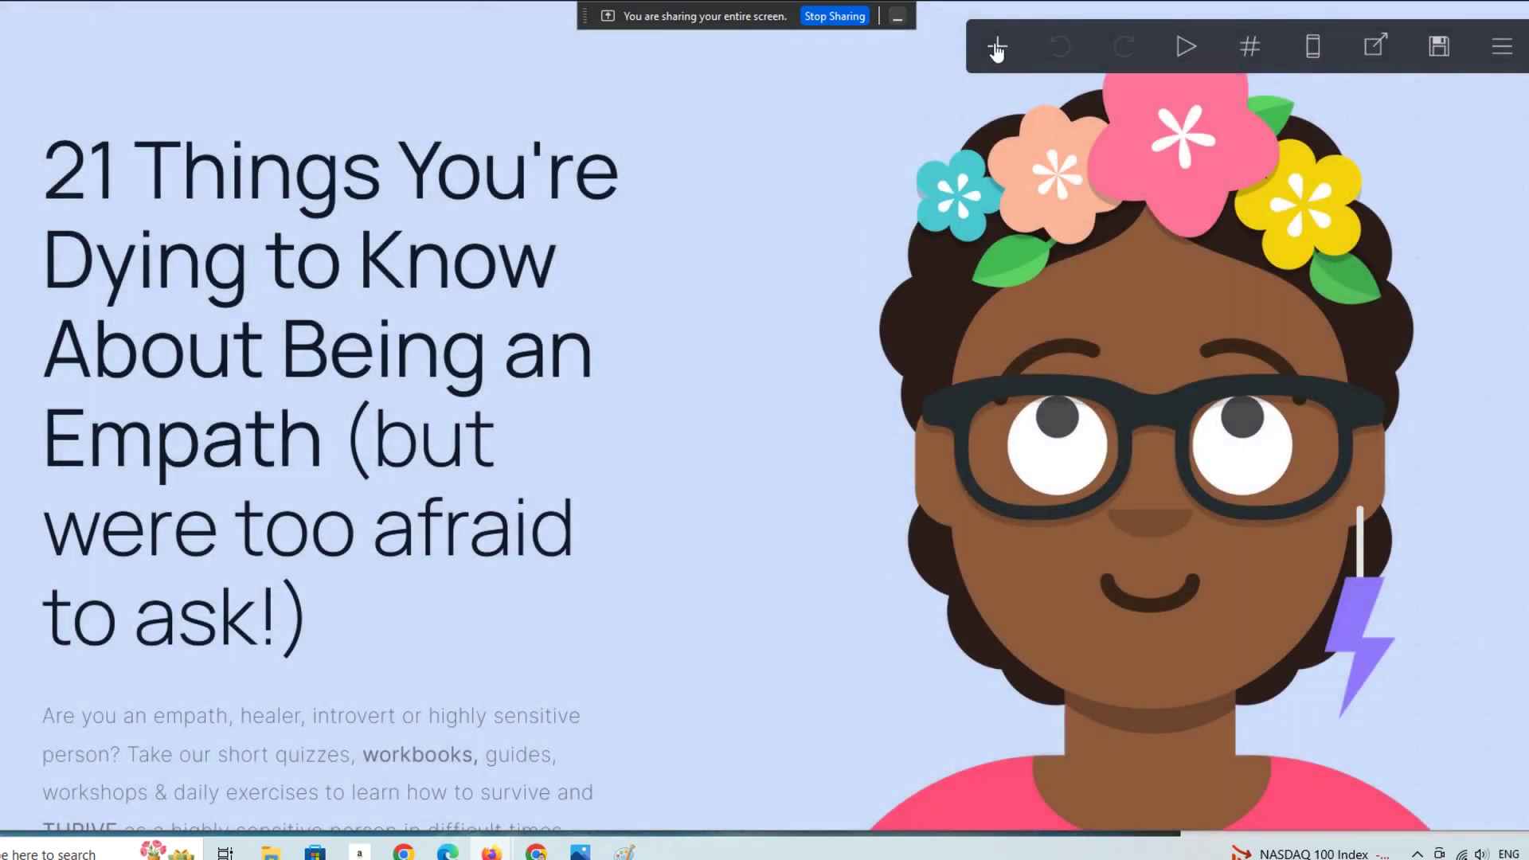
left_click(995, 46)
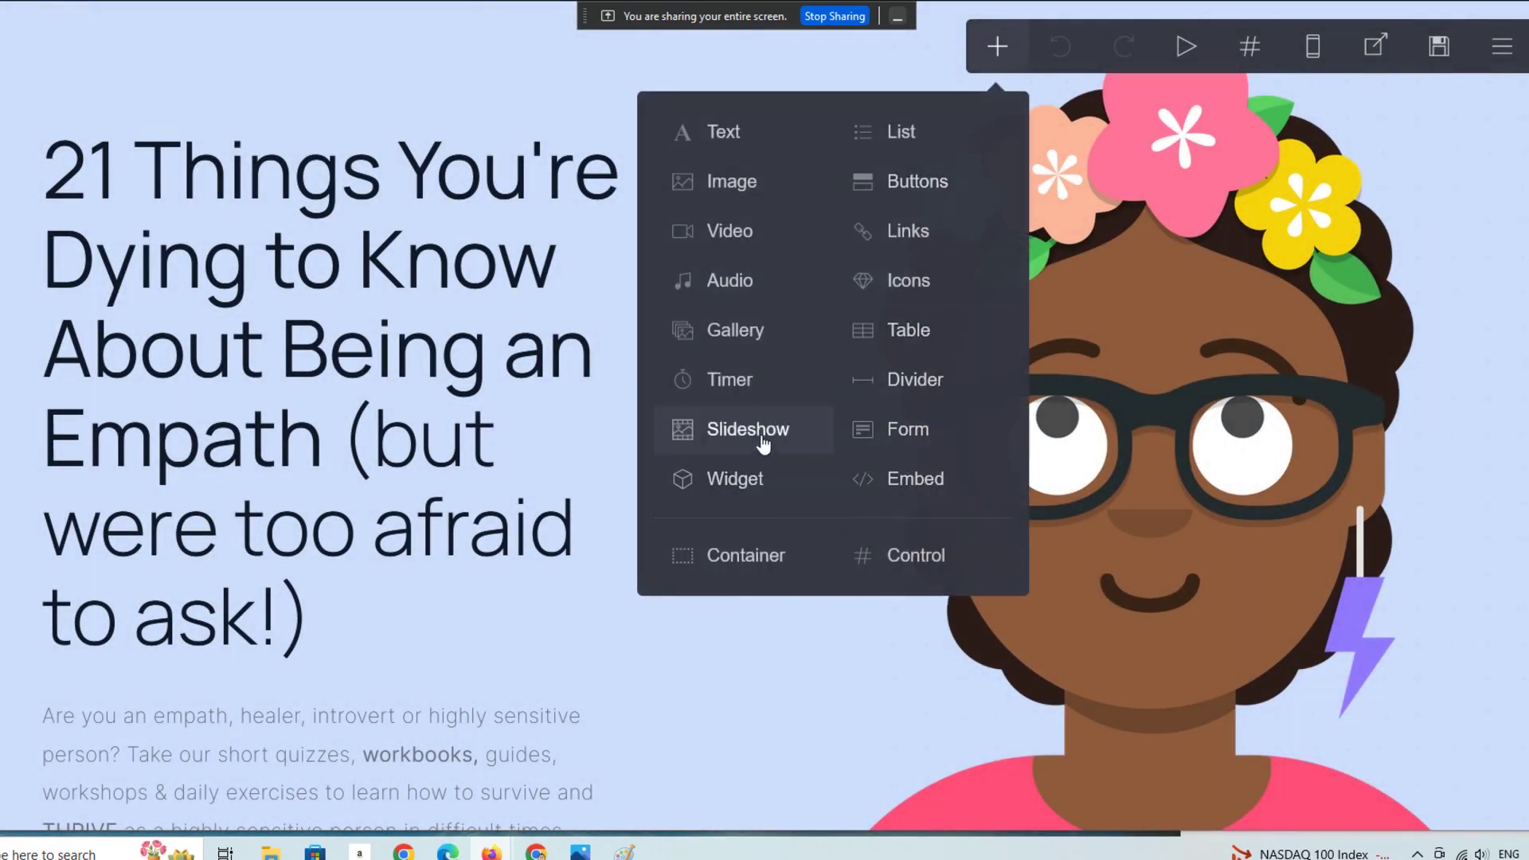
left_click(910, 500)
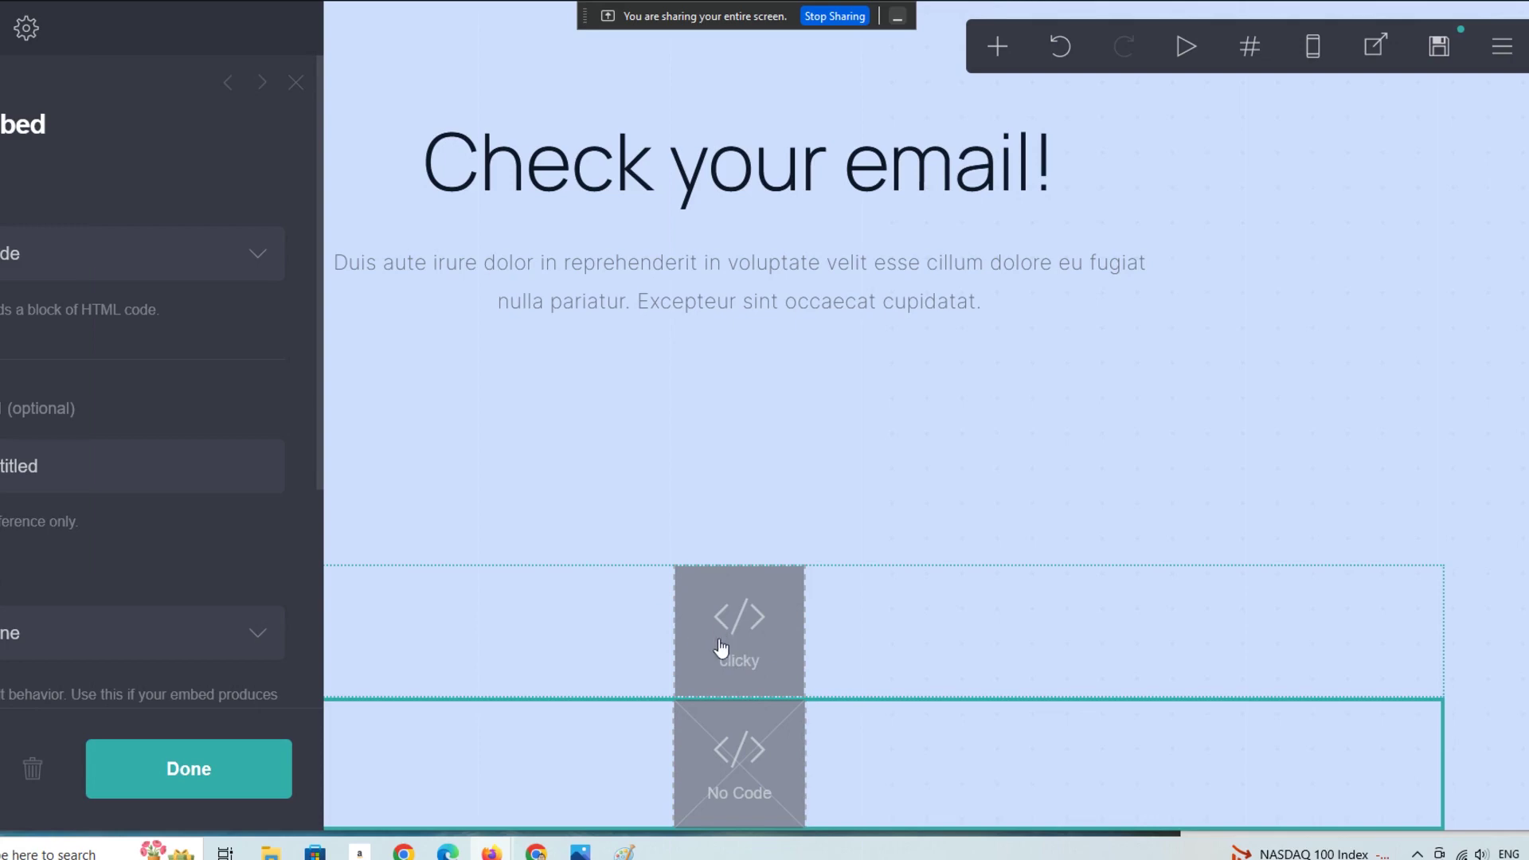
left_click(722, 647)
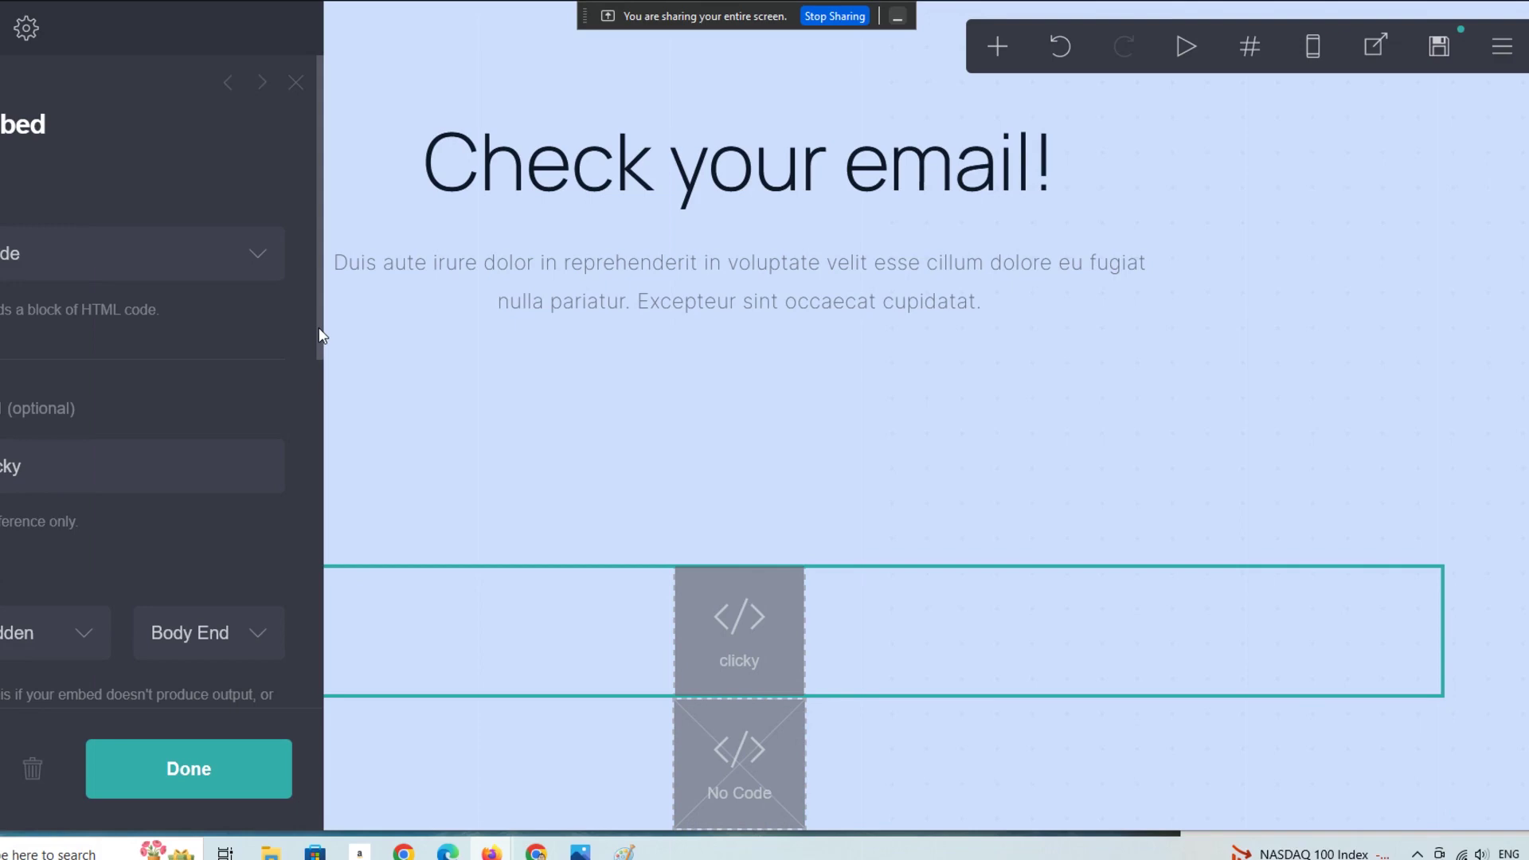
mouse_move(321, 334)
left_mouse_down()
mouse_move(309, 657)
mouse_move(327, 448)
left_mouse_up()
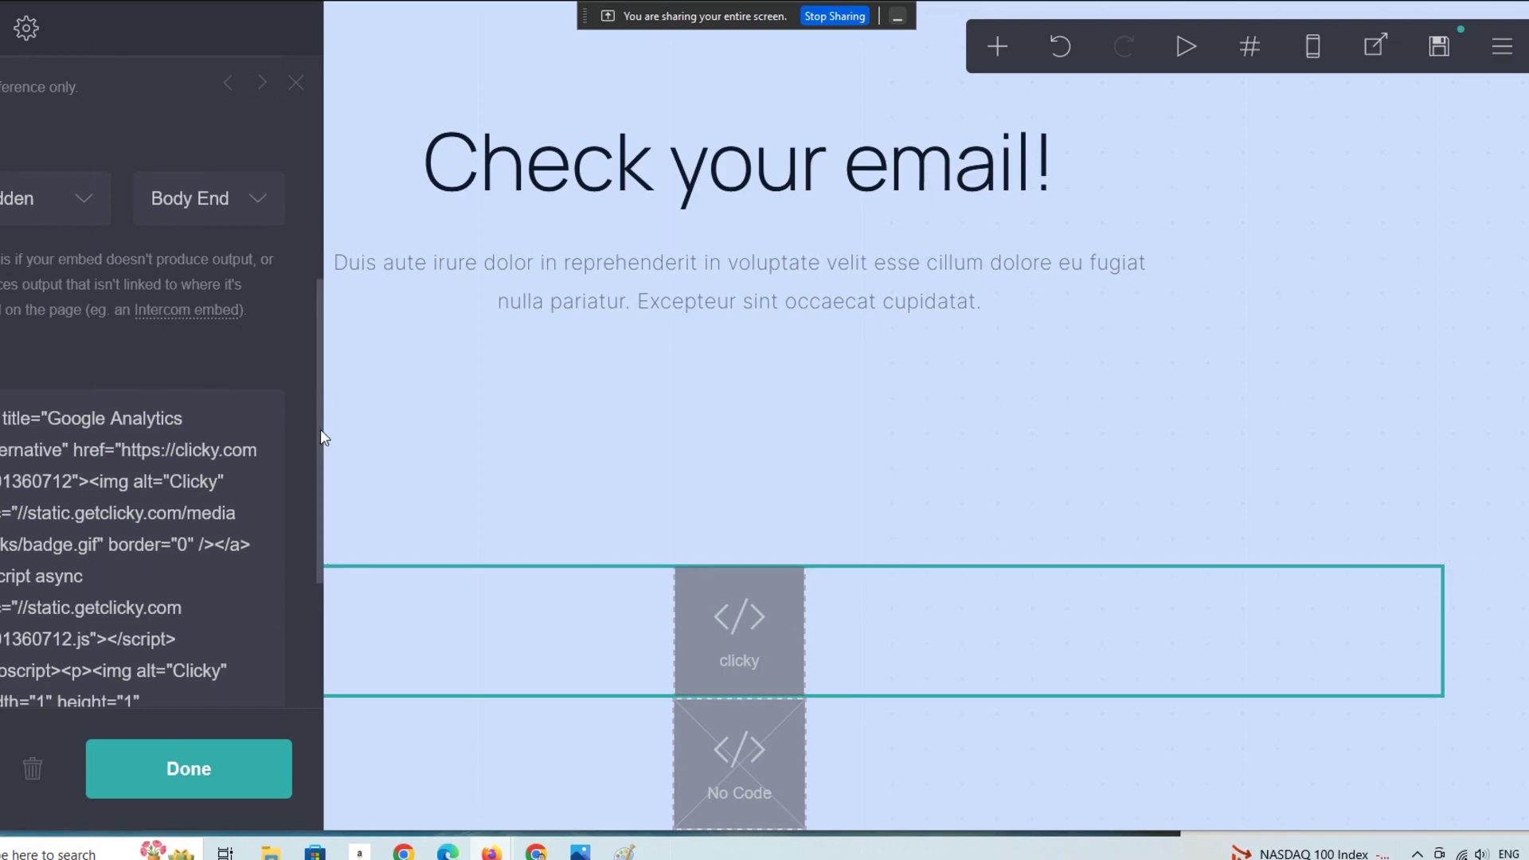
left_click_drag(316, 435, 375, 220)
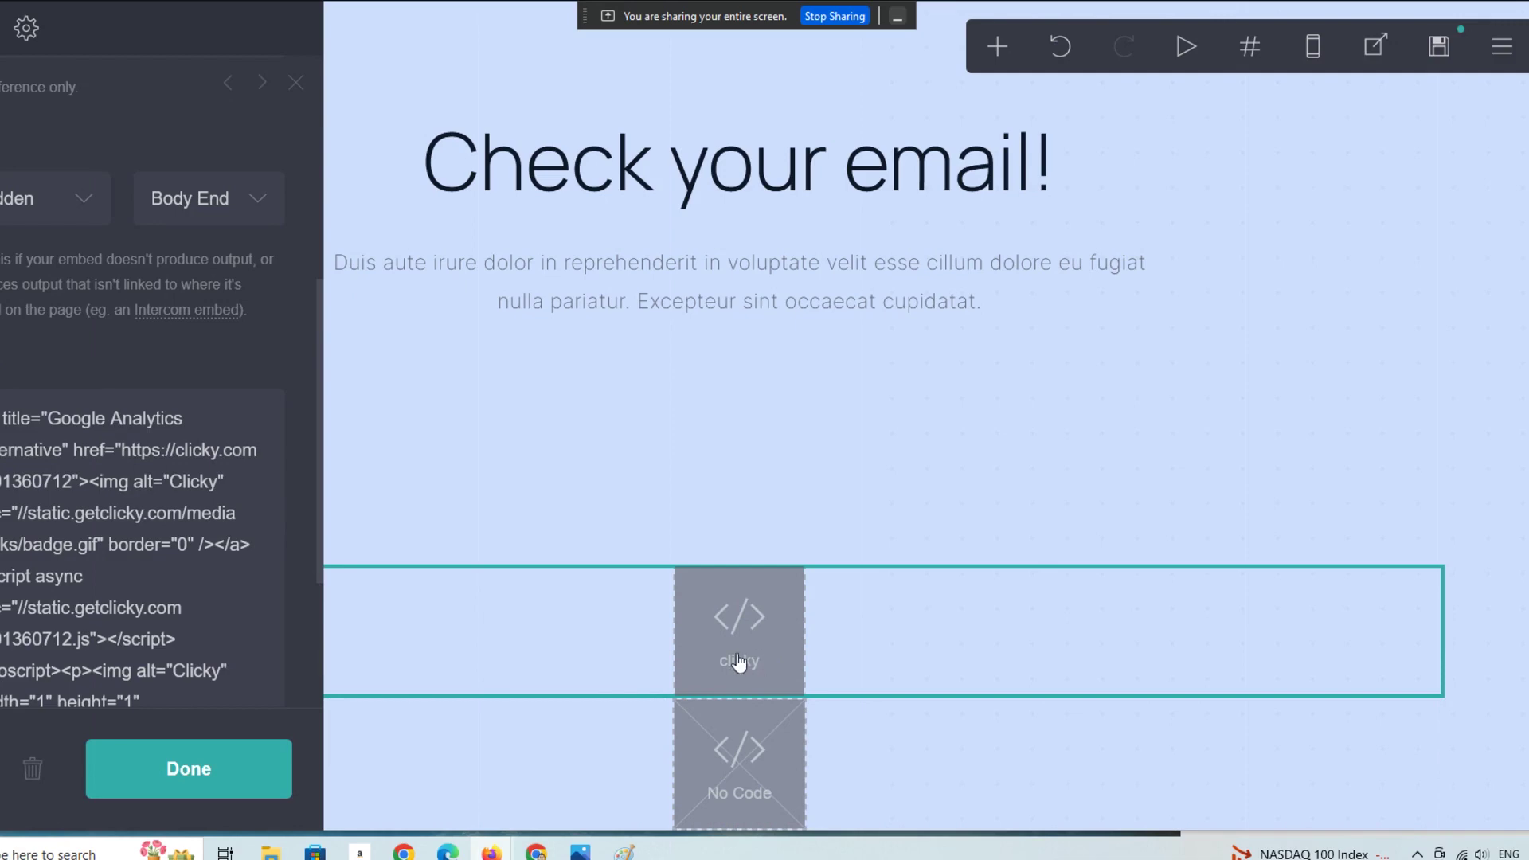
left_click(749, 792)
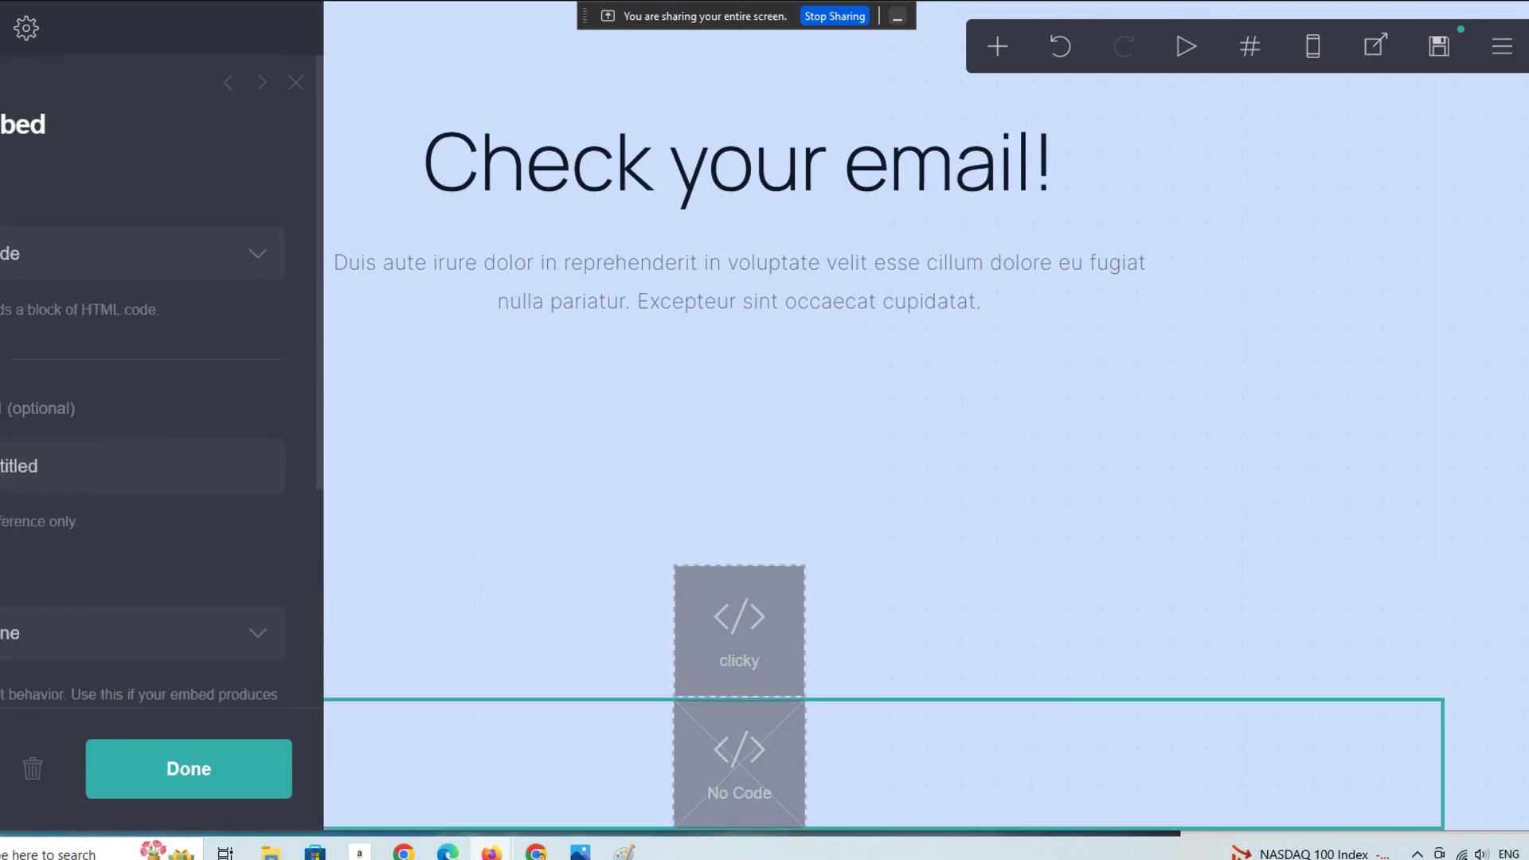
- Rename the empty No Code embed to 'Pirch' and ready its Code field
double_click(90, 474)
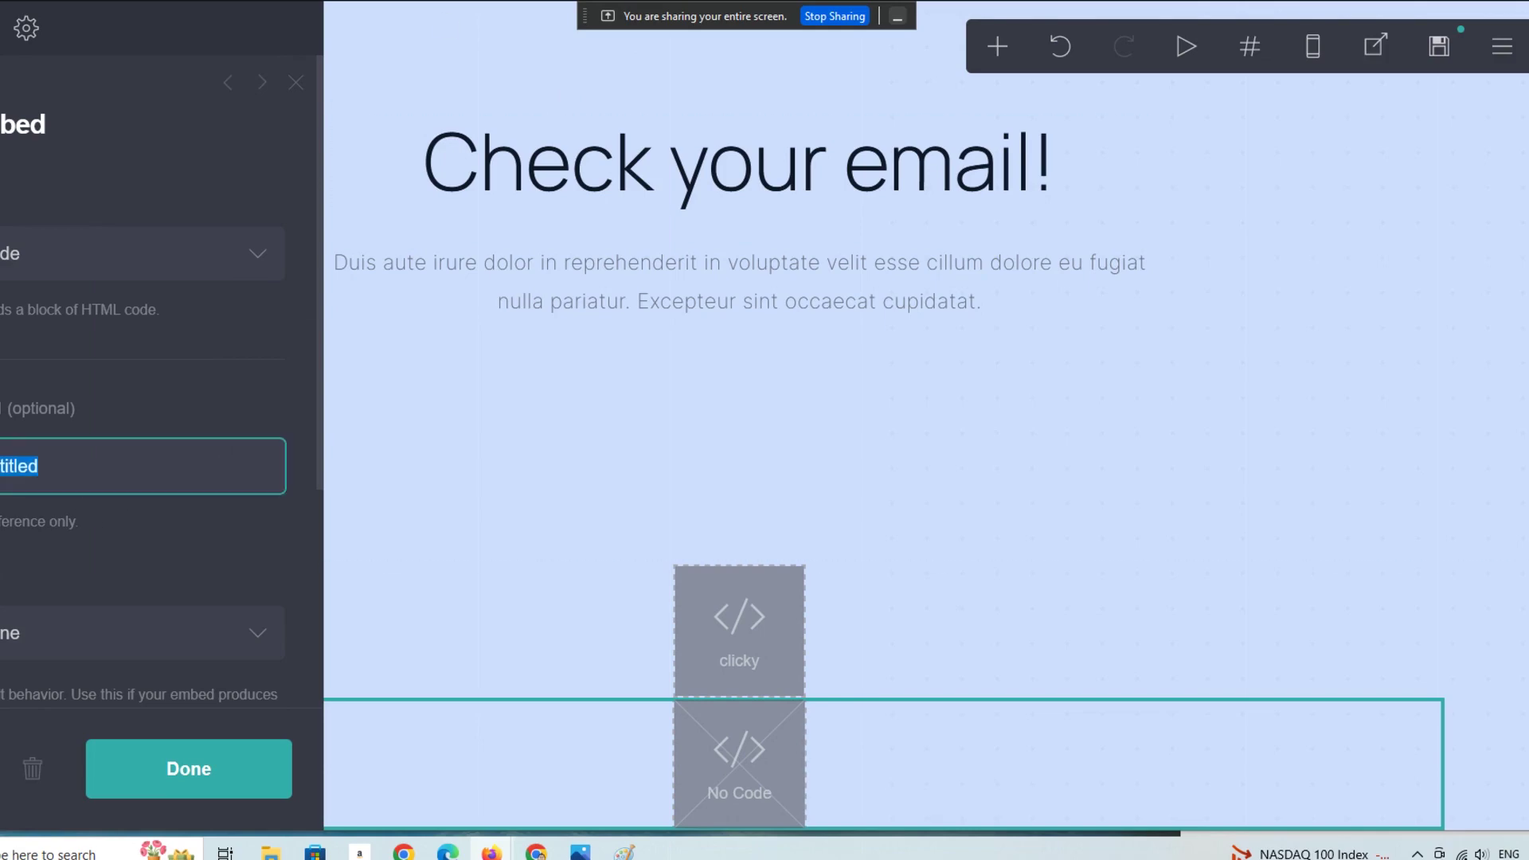
key("BackSpace")
type("c")
type("h")
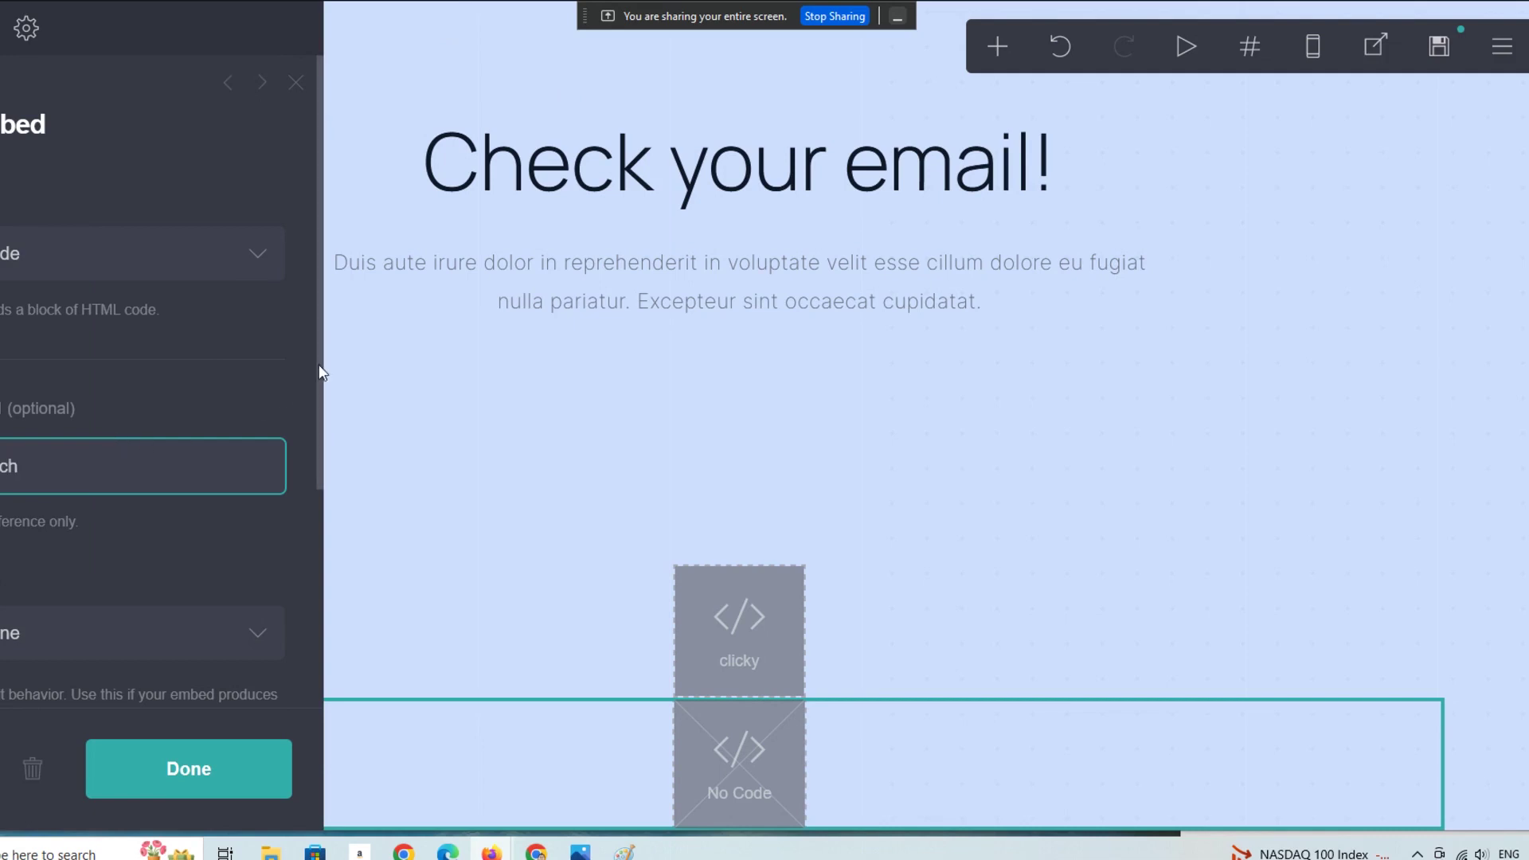
left_click_drag(320, 379, 321, 589)
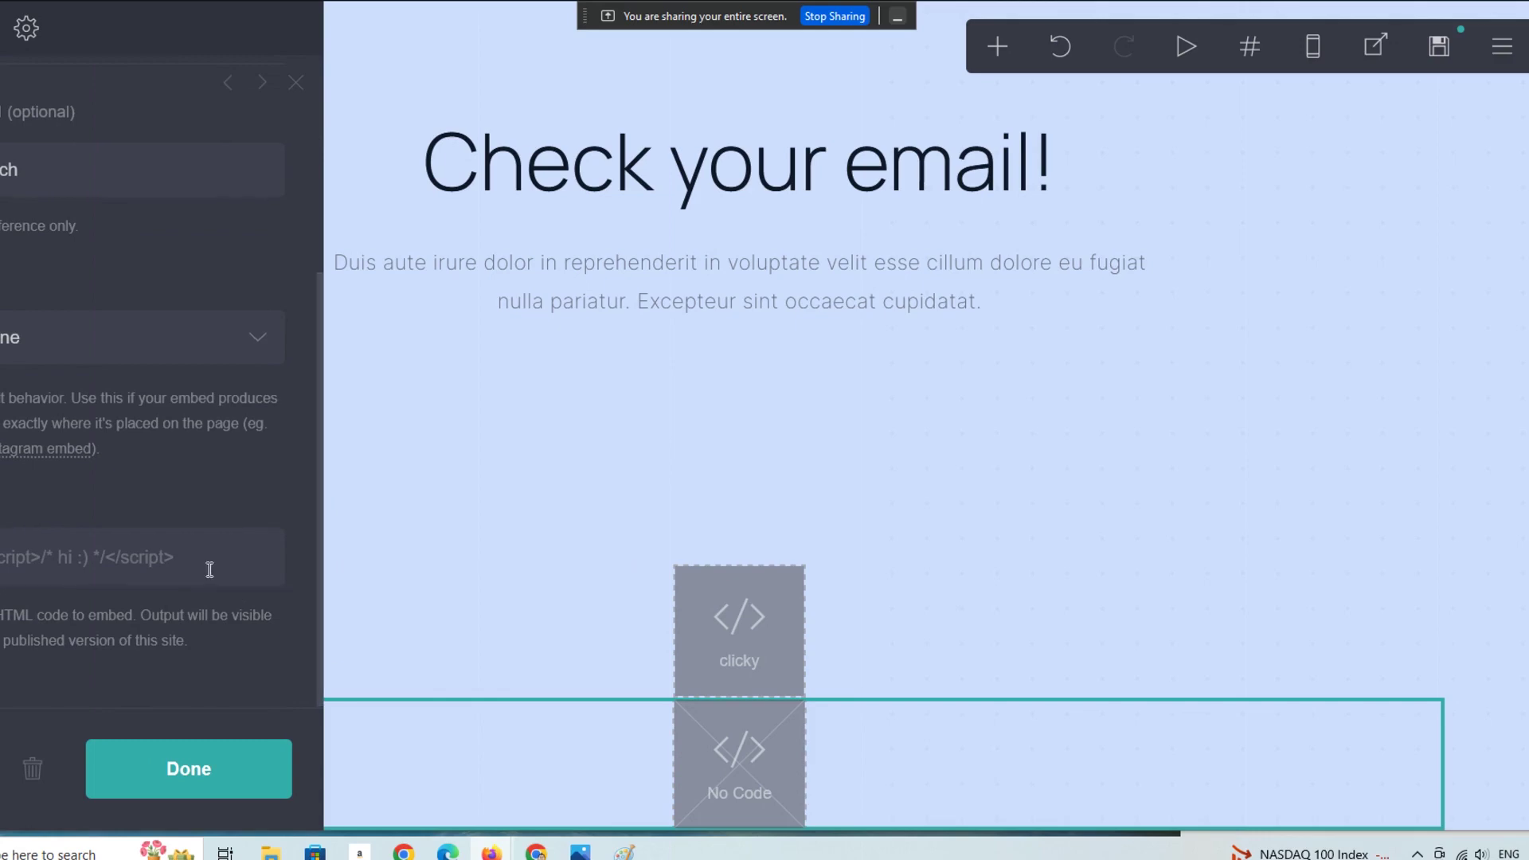
left_click(209, 569)
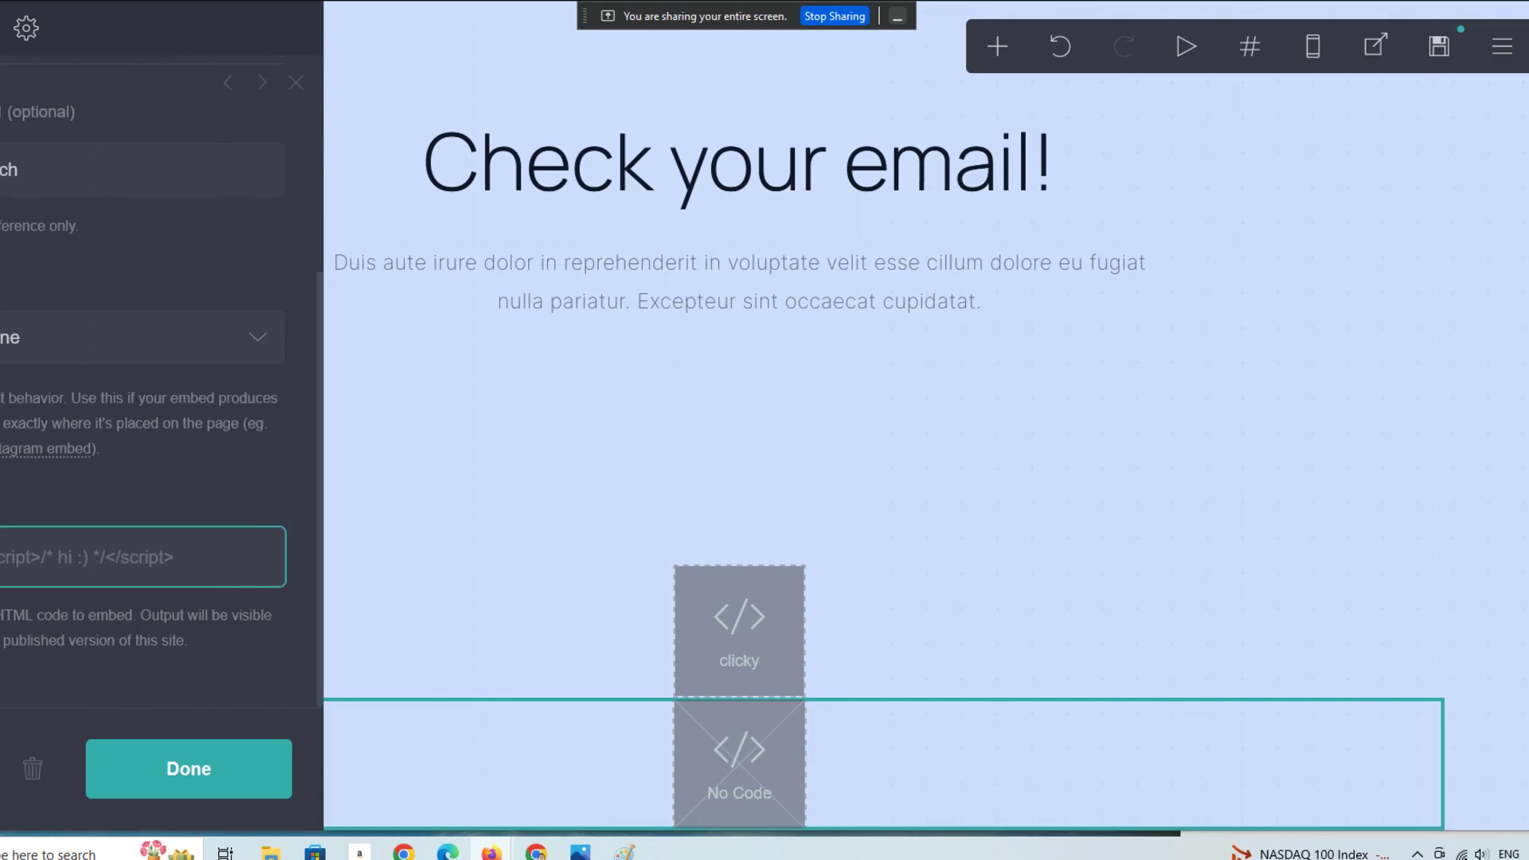
key("alt+Tab")
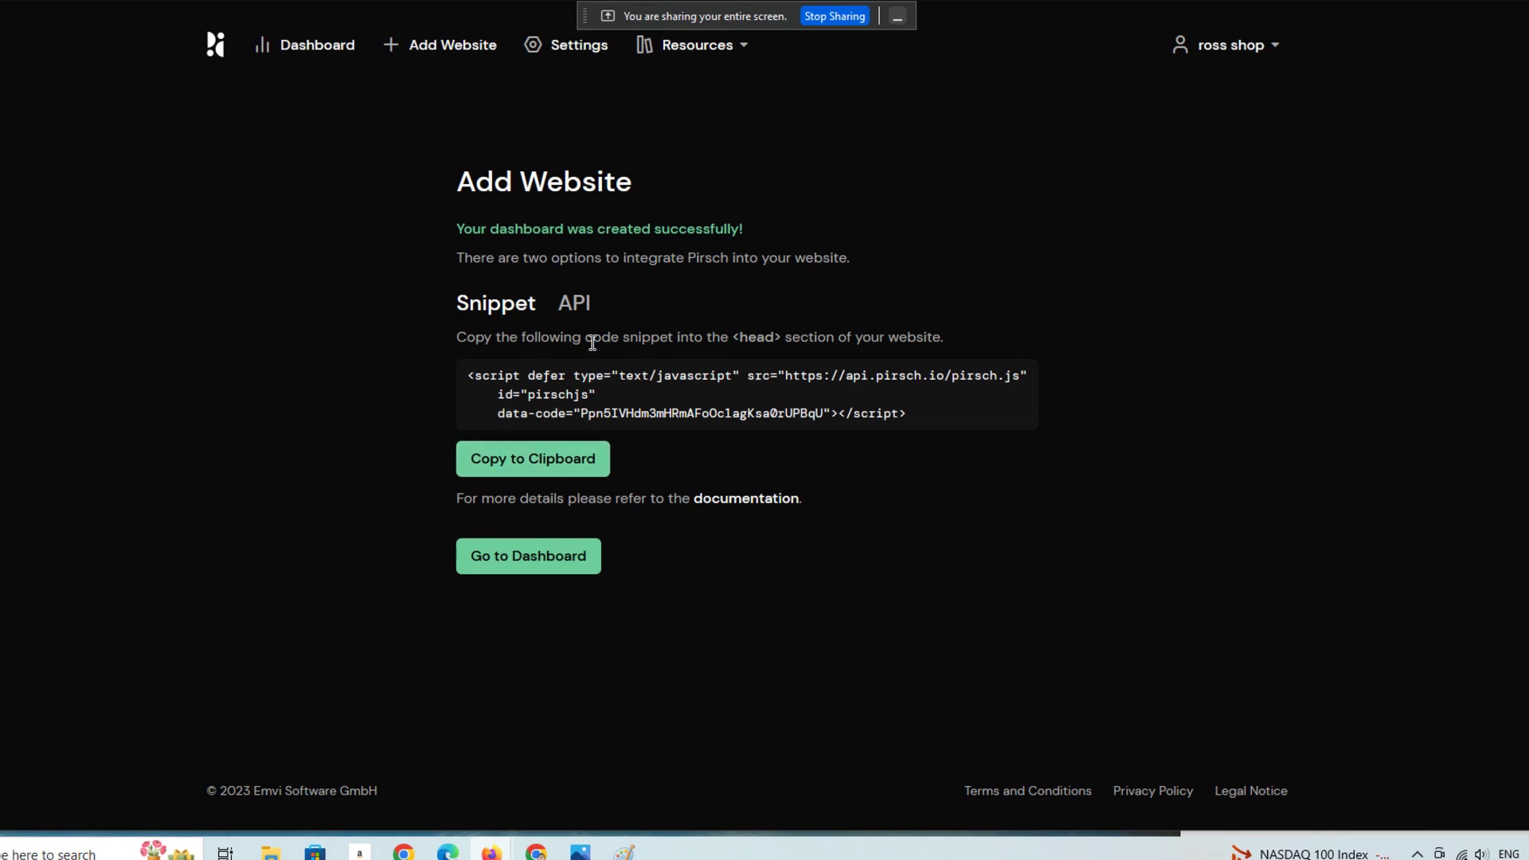
- Copy Pirsch's tracking script snippet to the clipboard
left_click(534, 469)
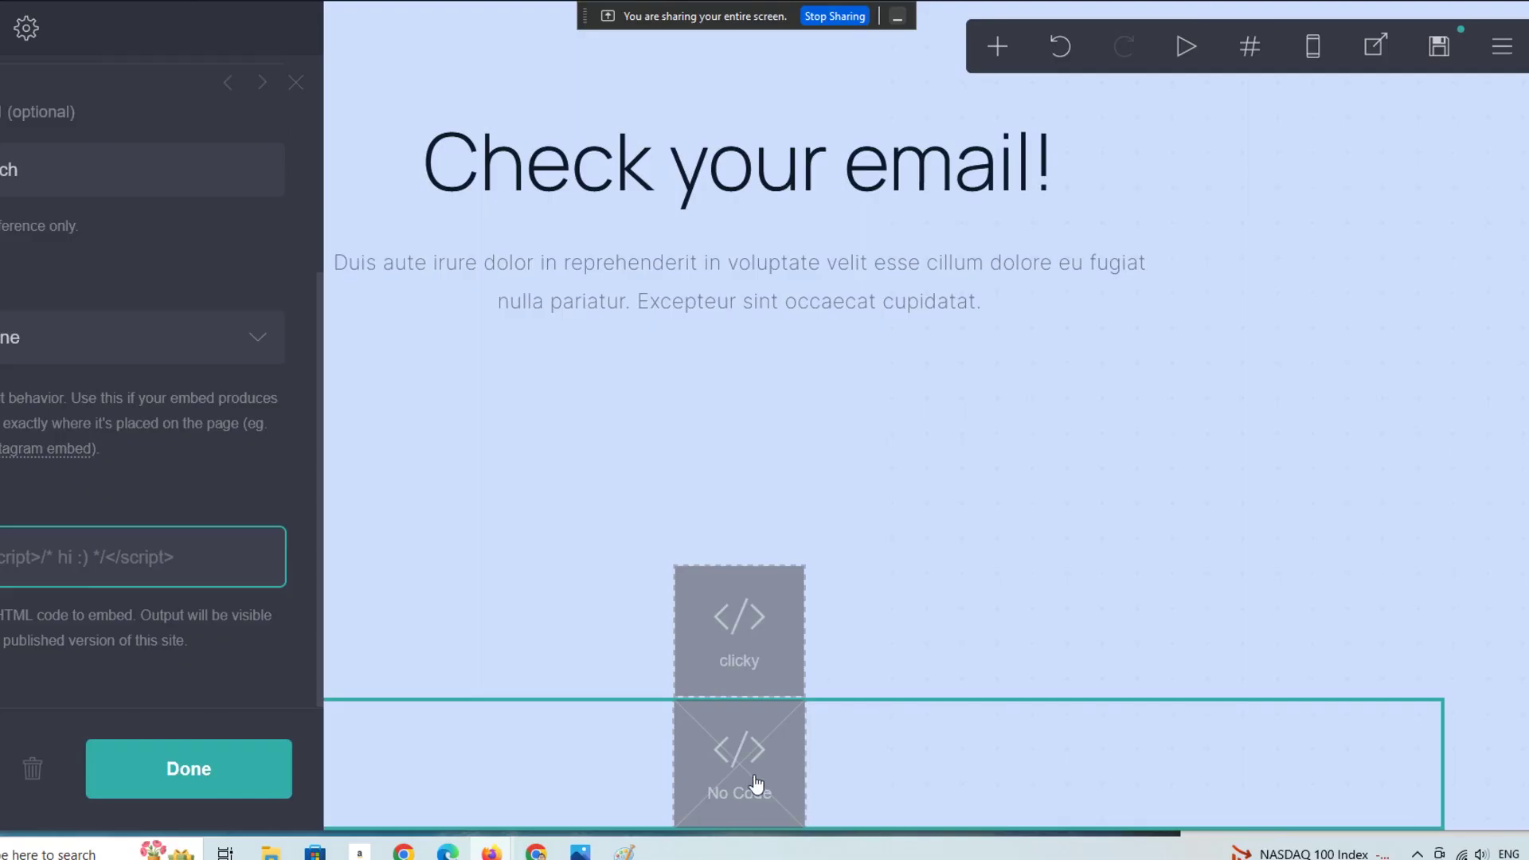
- Paste the Pirsch tracking script into the Pirch embed's Code field and finish it
left_click(99, 563)
right_click(110, 565)
left_click(178, 318)
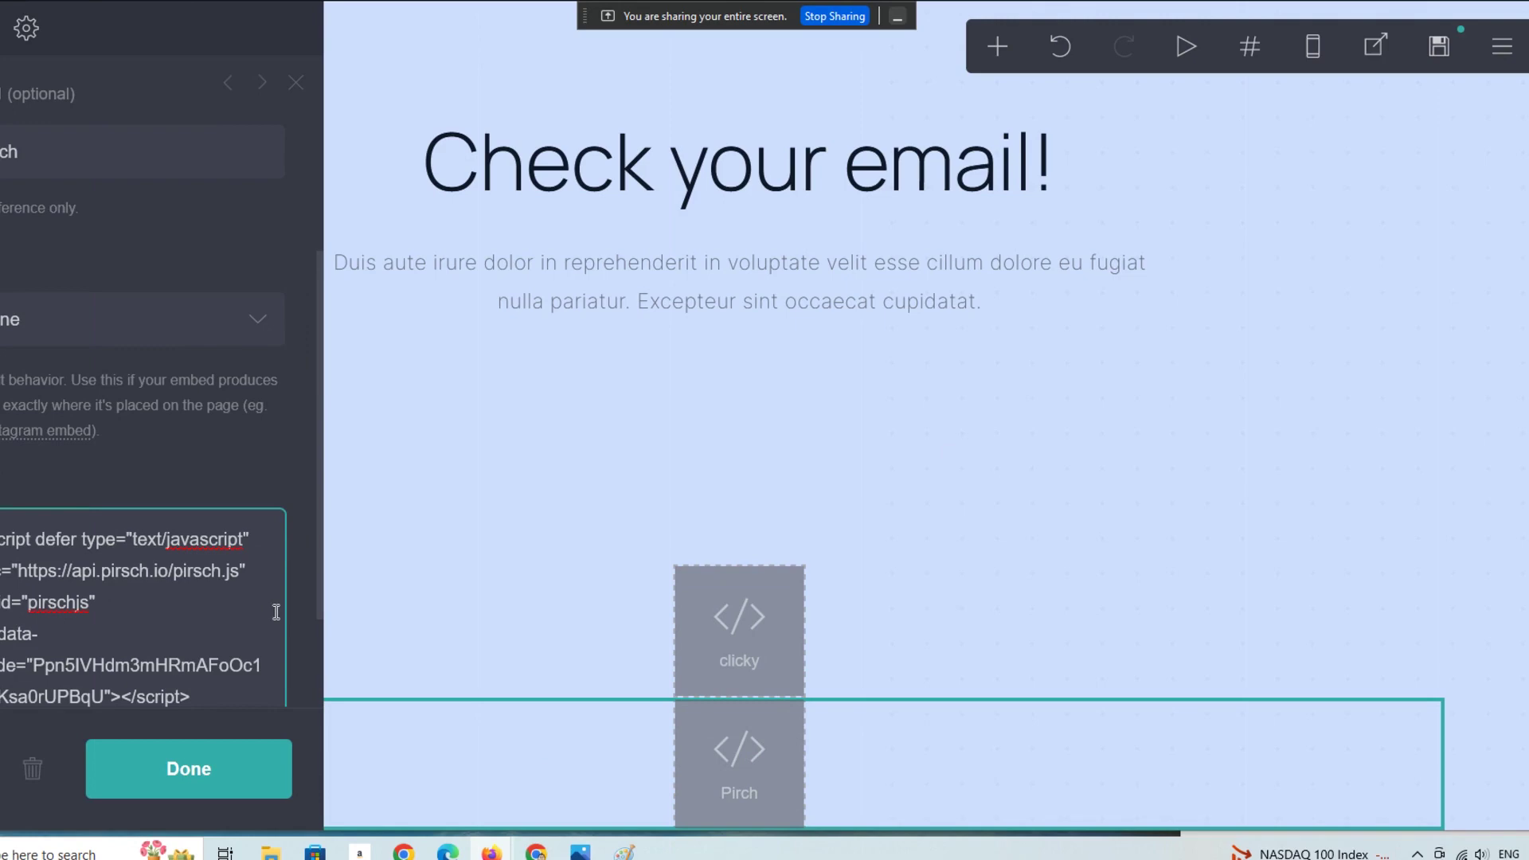
scroll(315, 599, "down", 2)
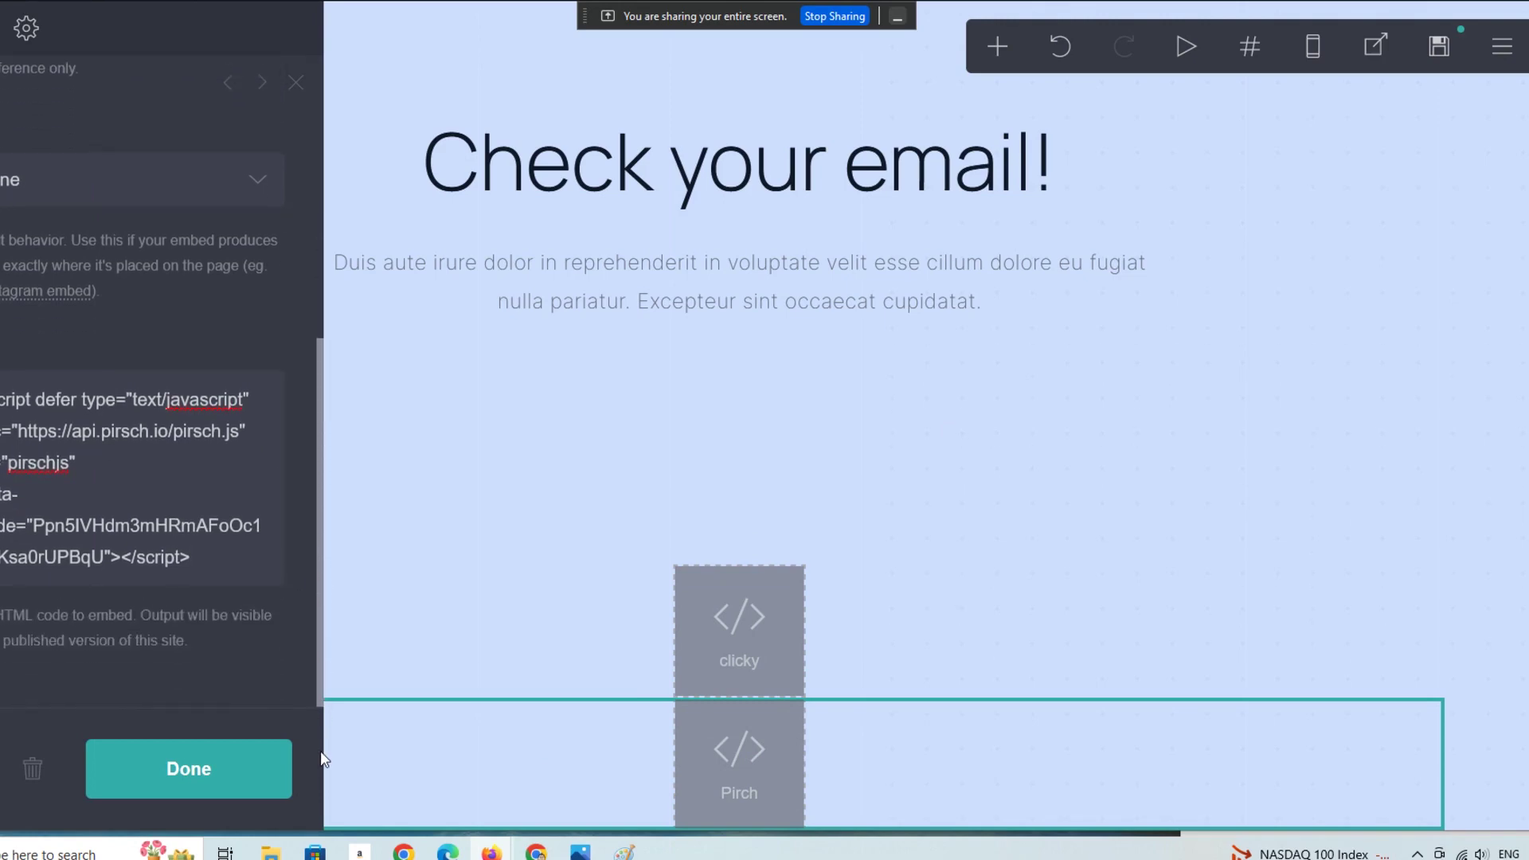
scroll(369, 478, "up", 2)
scroll(362, 481, "up", 5)
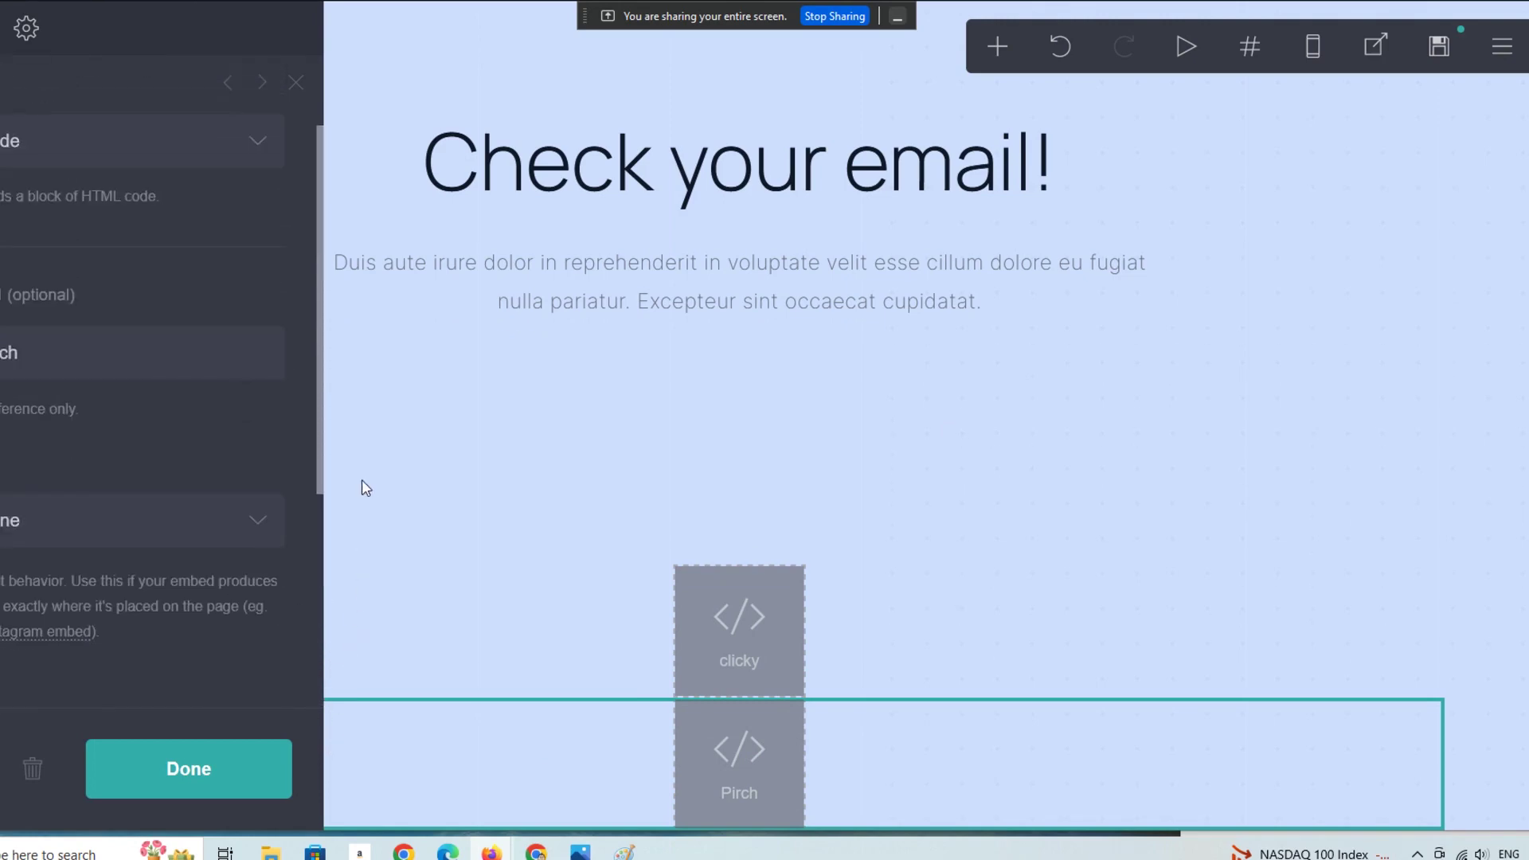
left_click(201, 769)
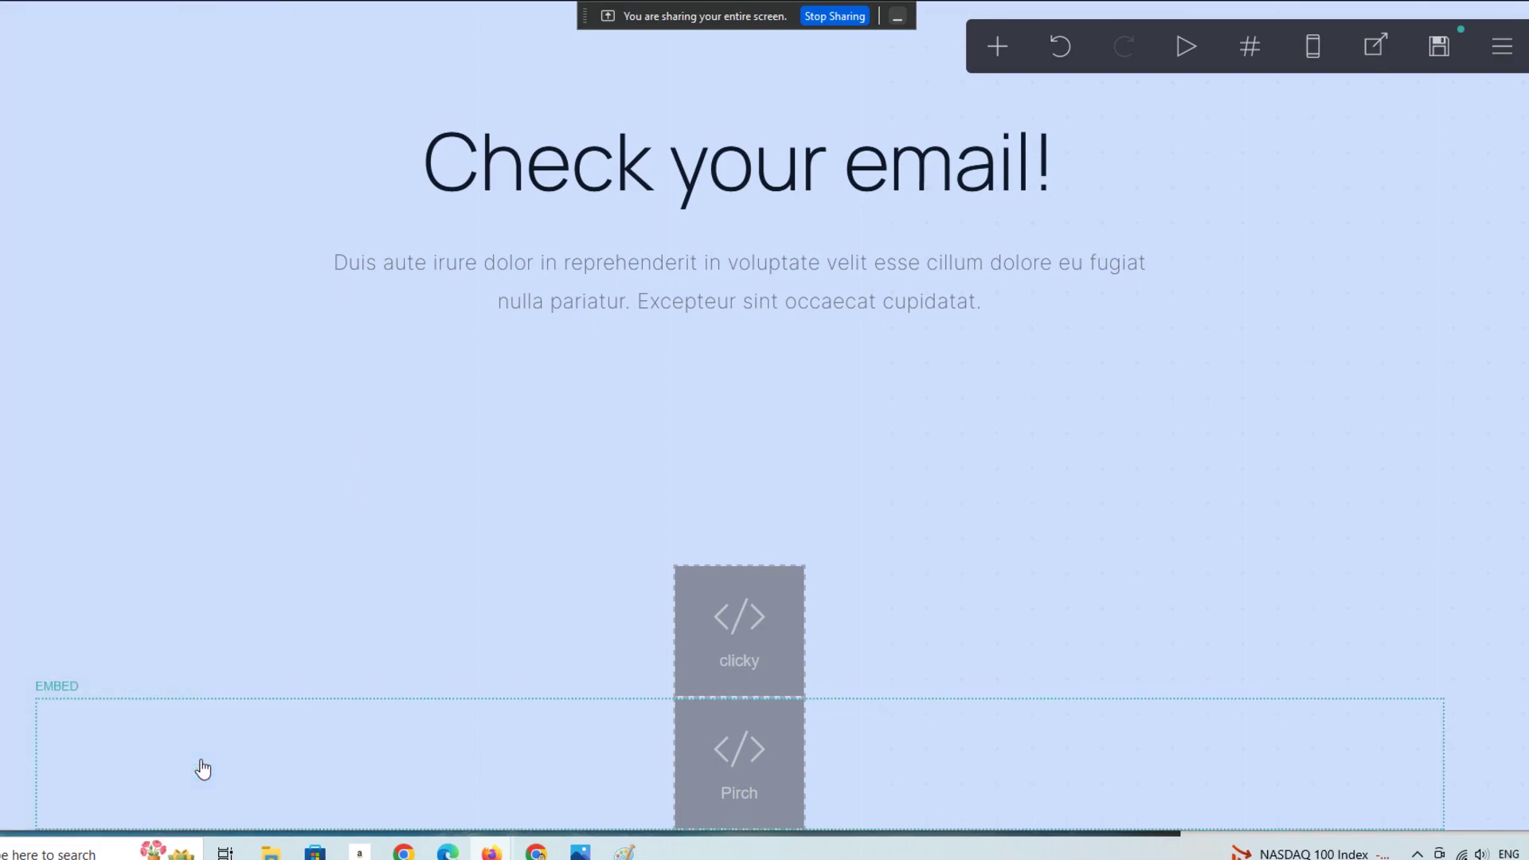
left_click(757, 644)
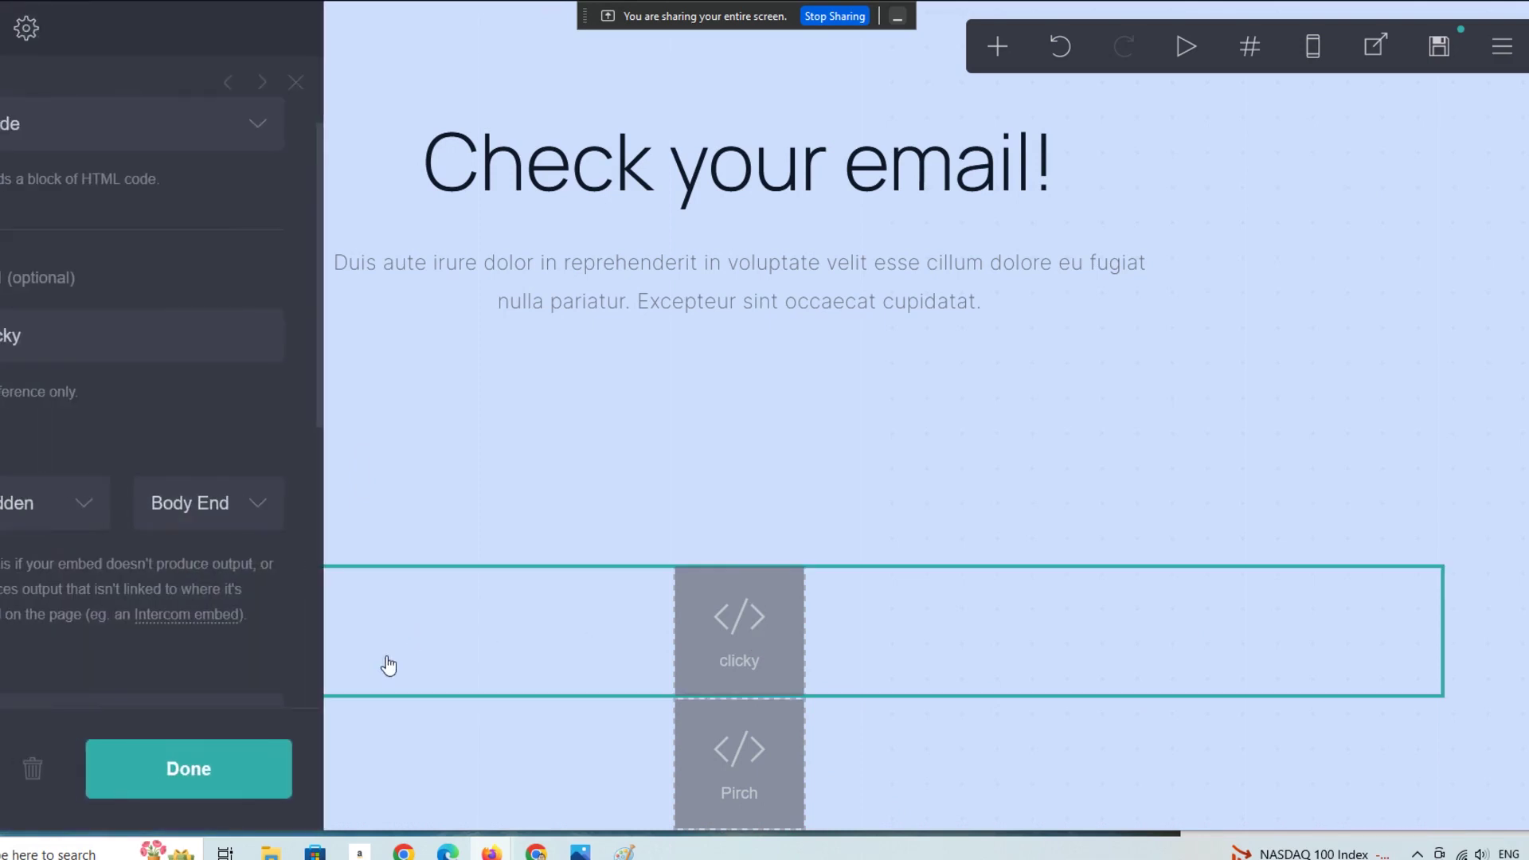
- Delete the old clicky embed and publish the changes to lightworkers.carrd.co
left_click(32, 769)
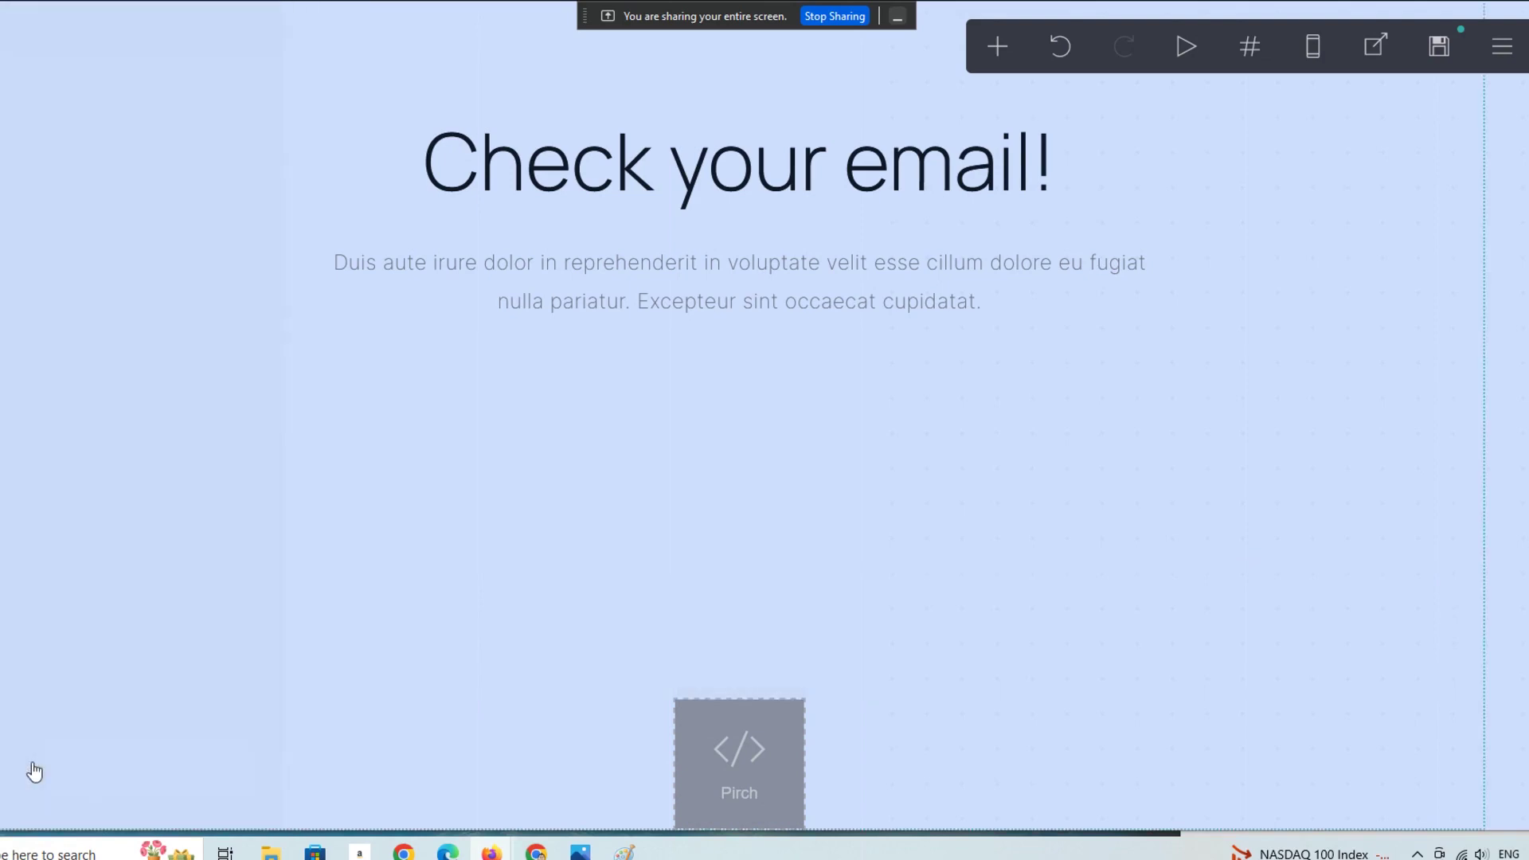
left_click(1438, 48)
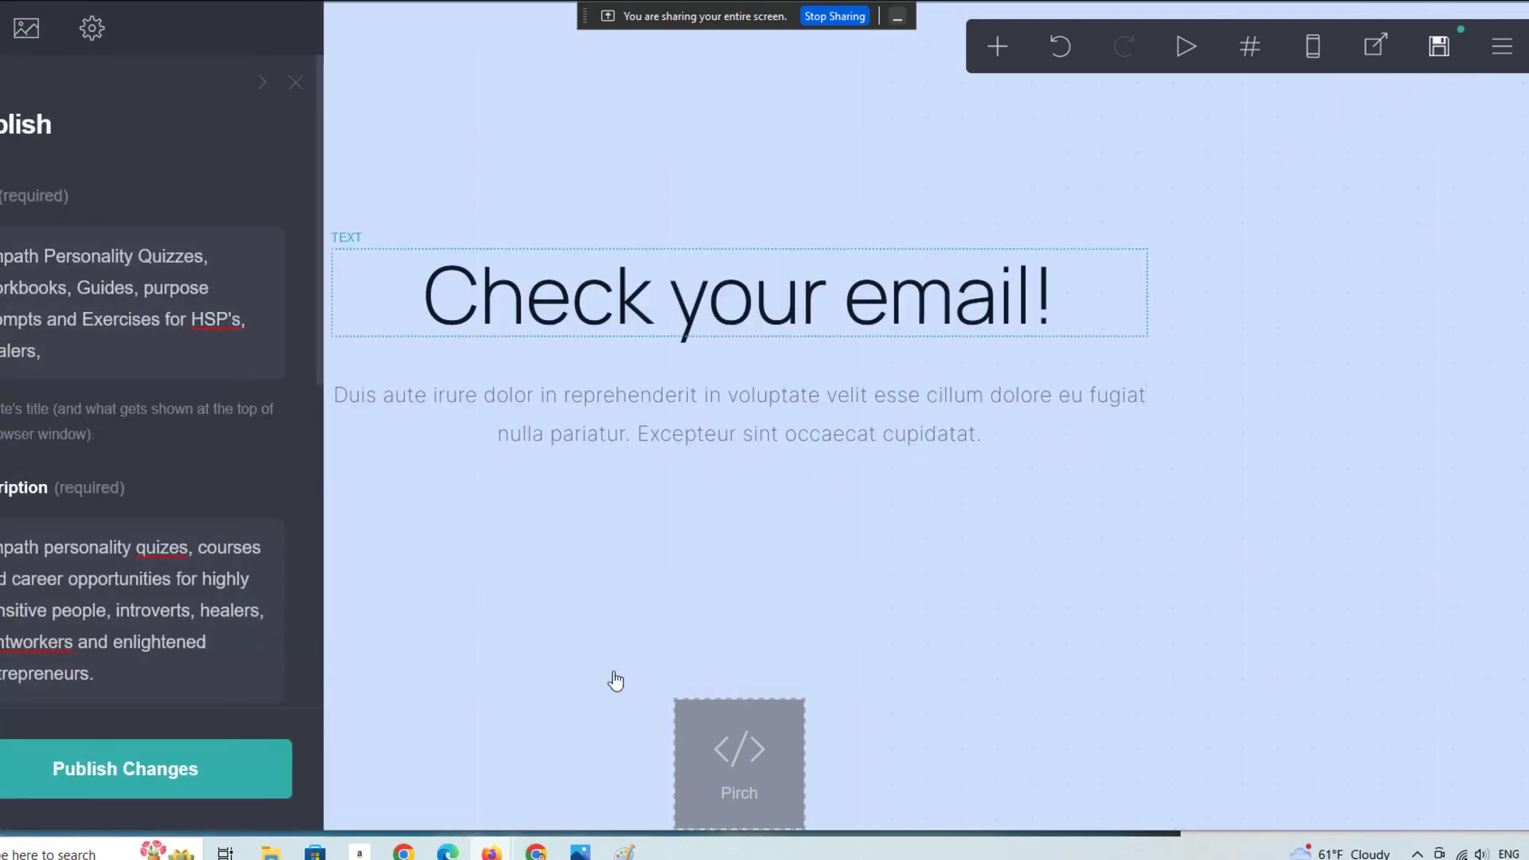
left_click(180, 758)
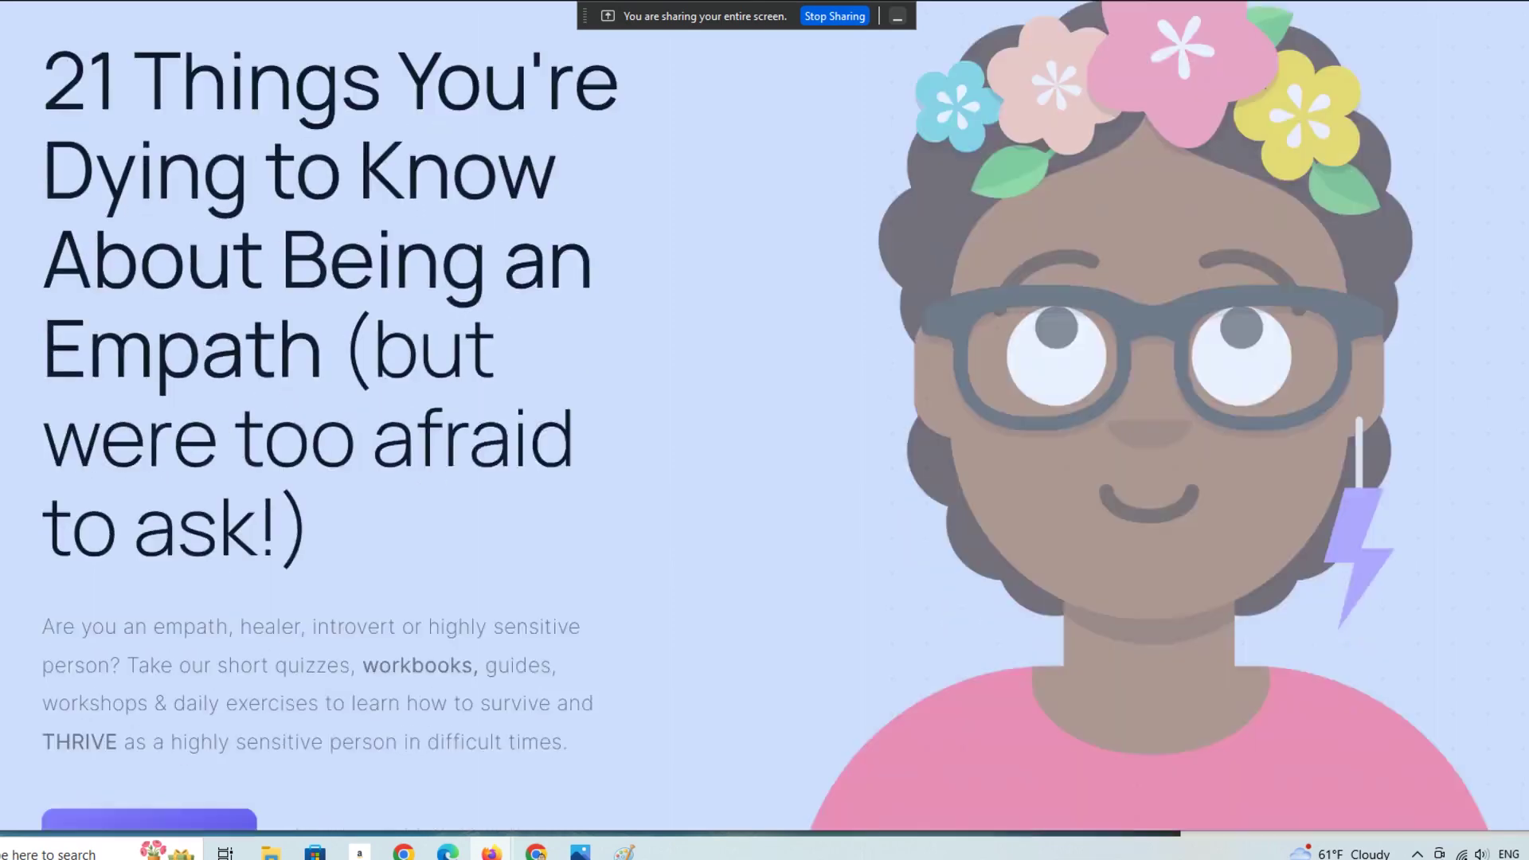
- Scroll through the live published empath page on lightworkers.carrd.co
scroll(764, 430, "down", 10)
scroll(764, 430, "down", 5)
scroll(764, 430, "up", 10)
scroll(765, 430, "up", 5)
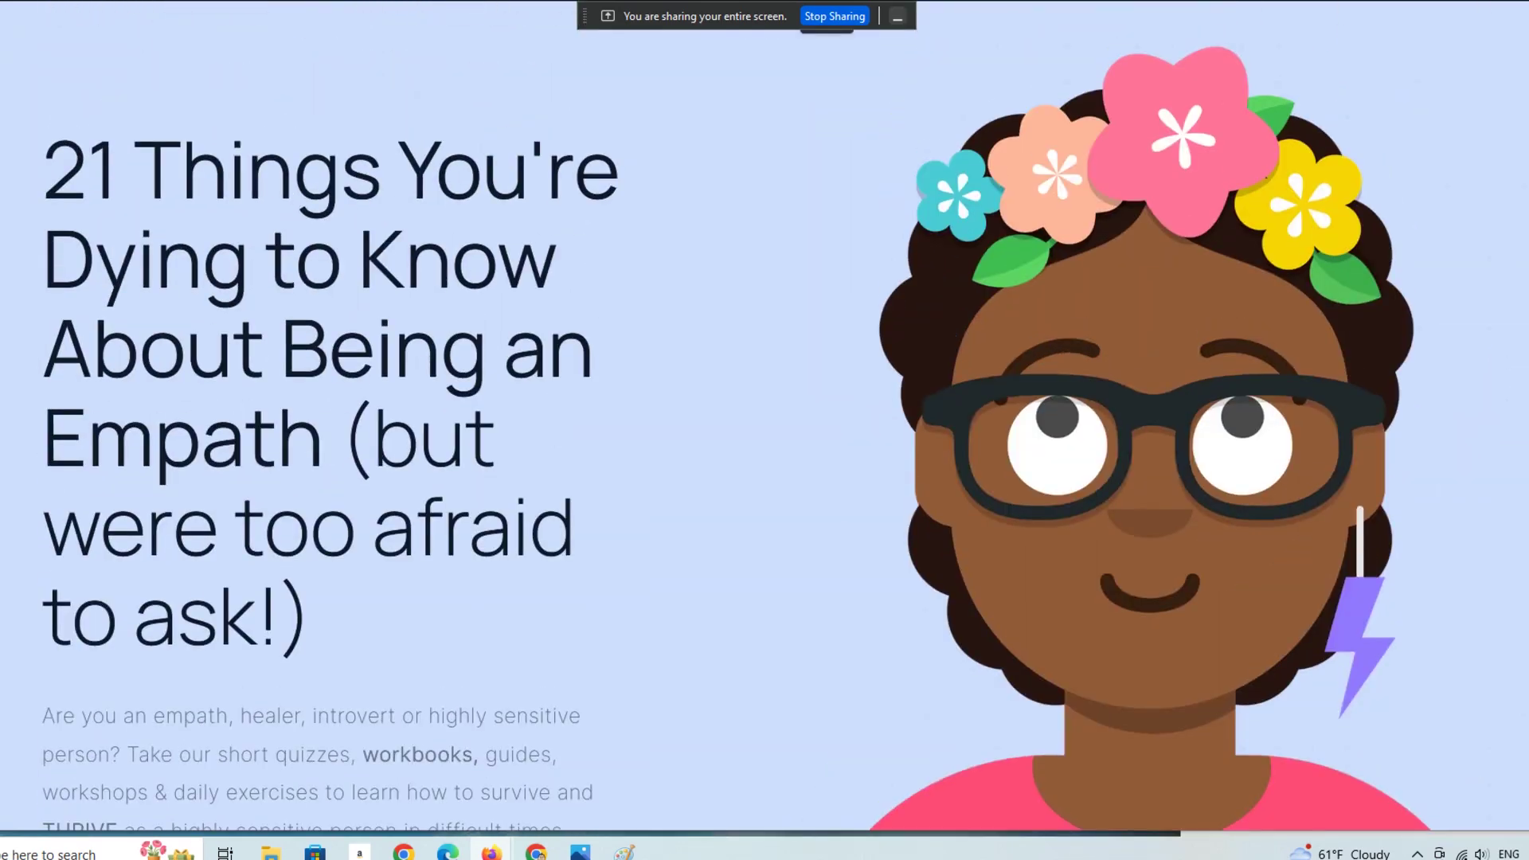
scroll(765, 430, "down", 2)
scroll(765, 430, "down", 6)
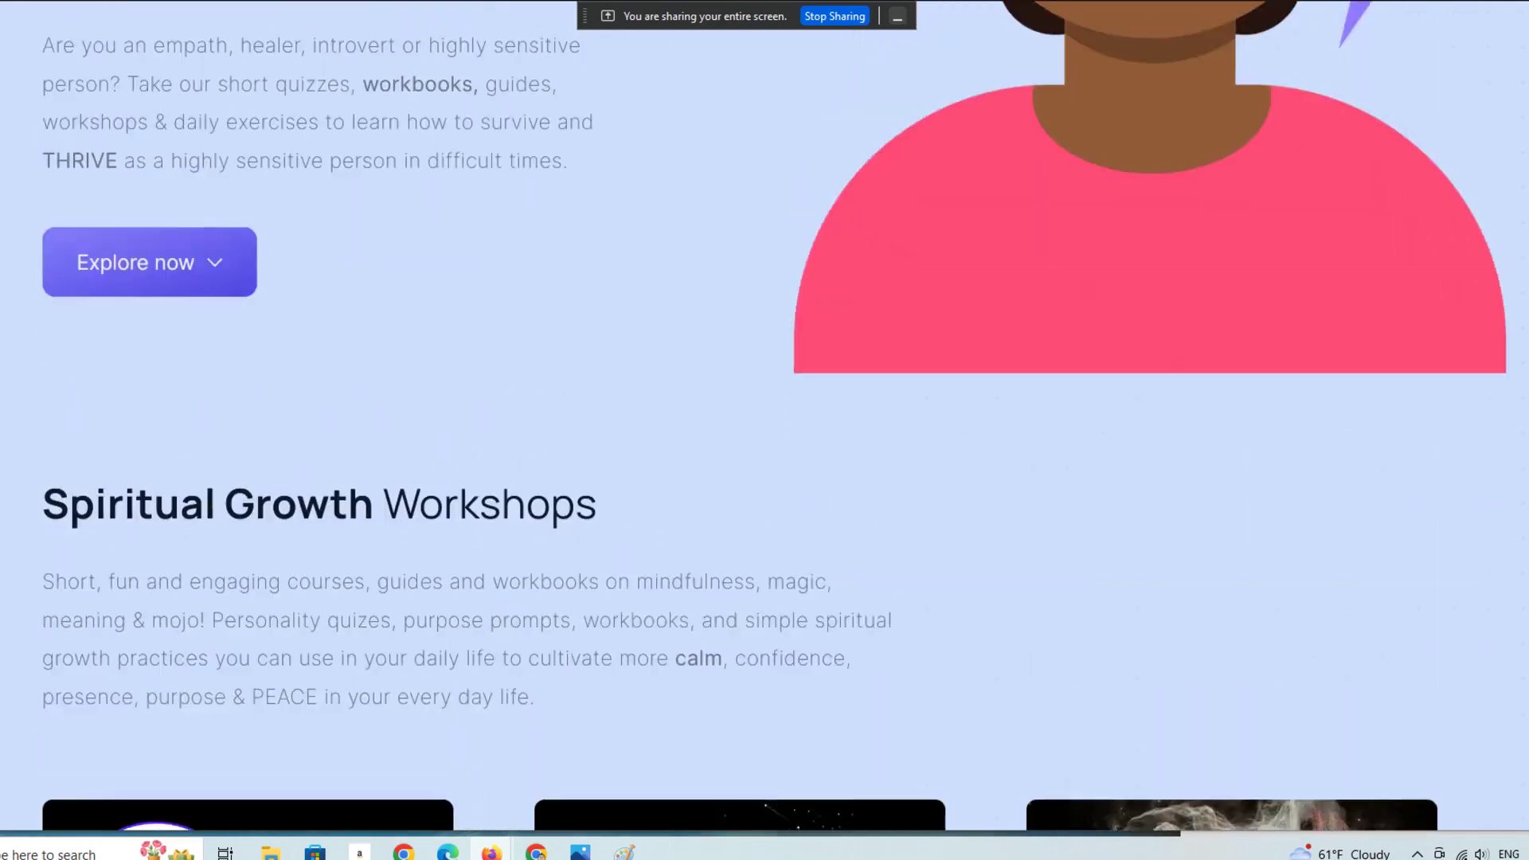
scroll(764, 430, "up", 2)
scroll(764, 430, "up", 4)
scroll(764, 430, "up", 2)
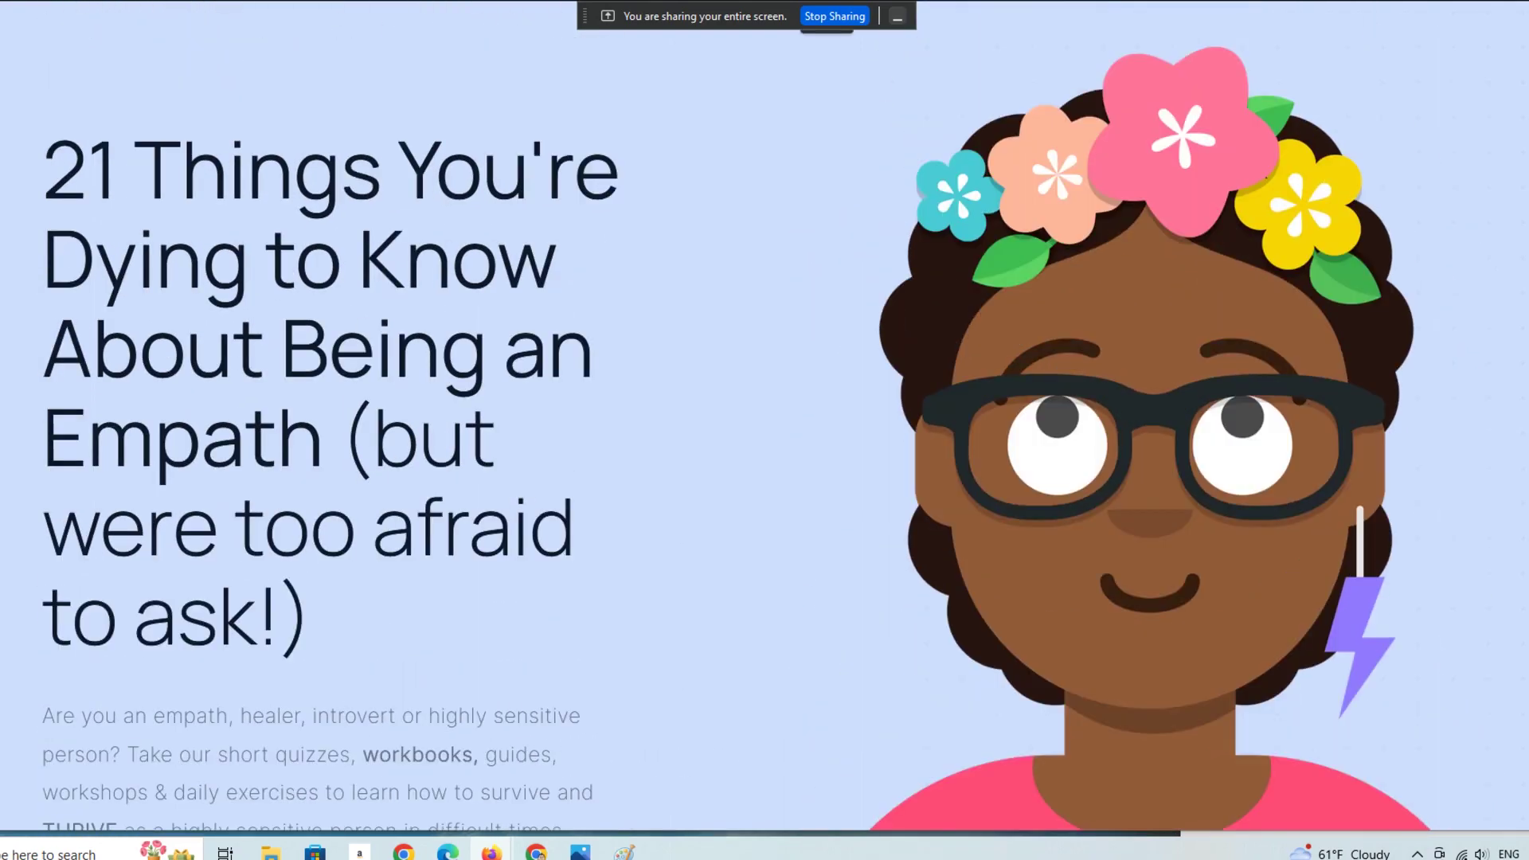
scroll(764, 430, "down", 3)
scroll(764, 430, "down", 5)
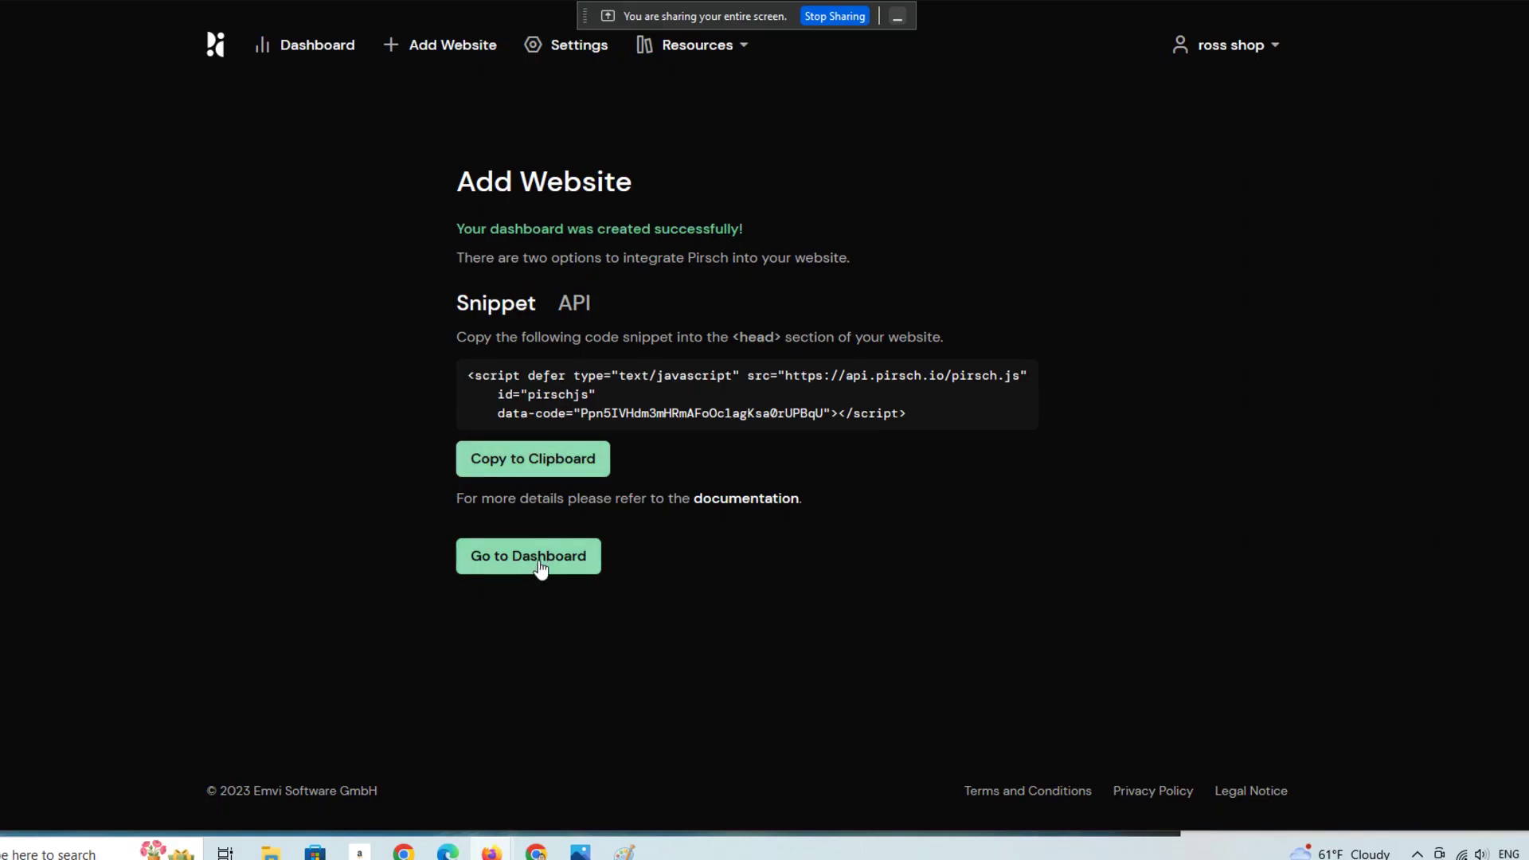
- Open Pirsch's lightworkers.carrd.co dashboard and review its first visitor and page view
left_click(706, 560)
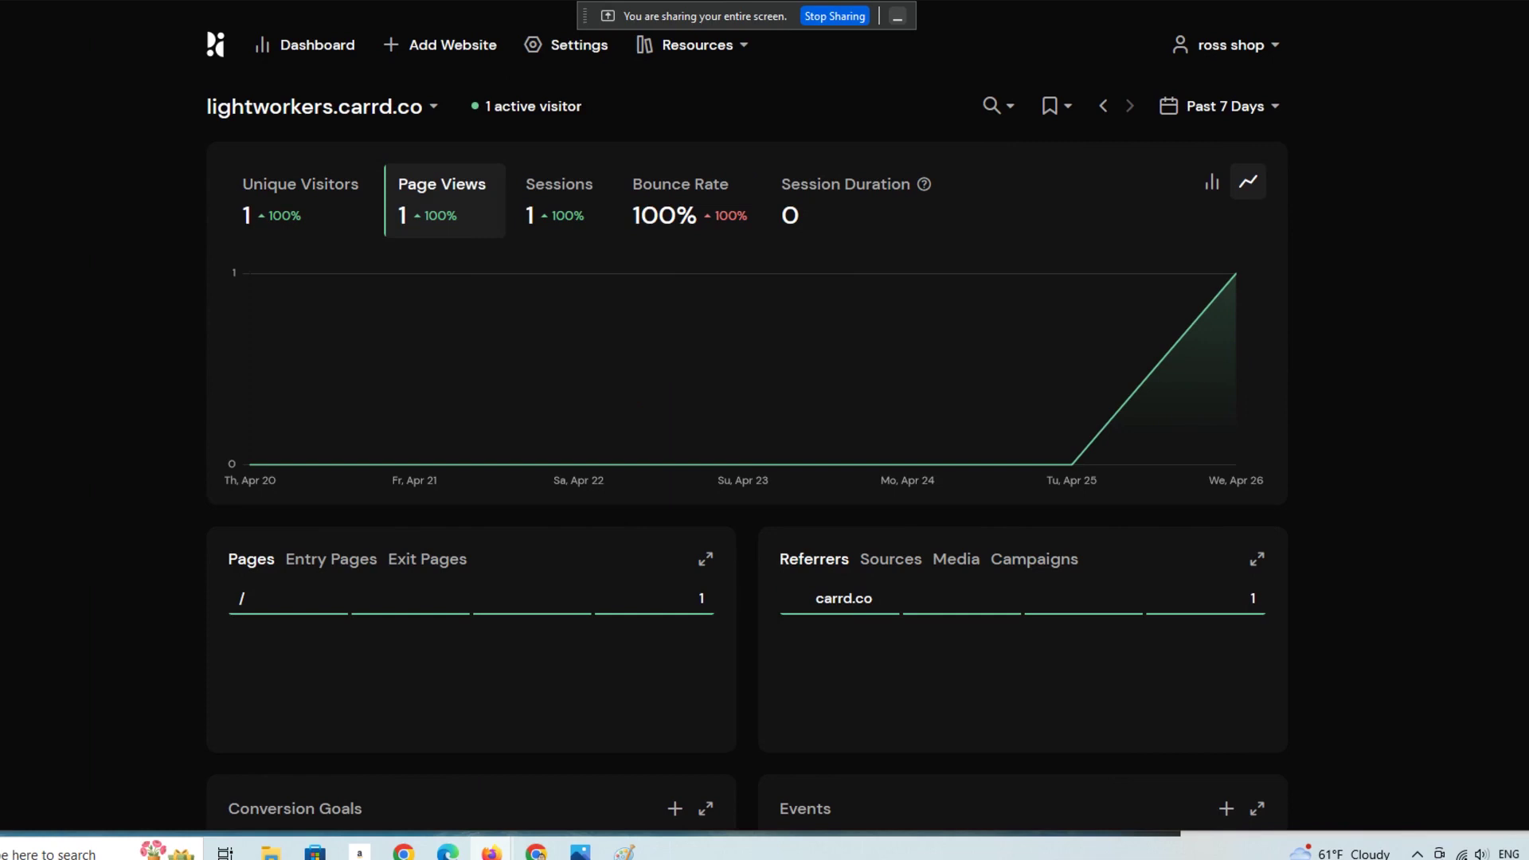
scroll(747, 430, "down", 1)
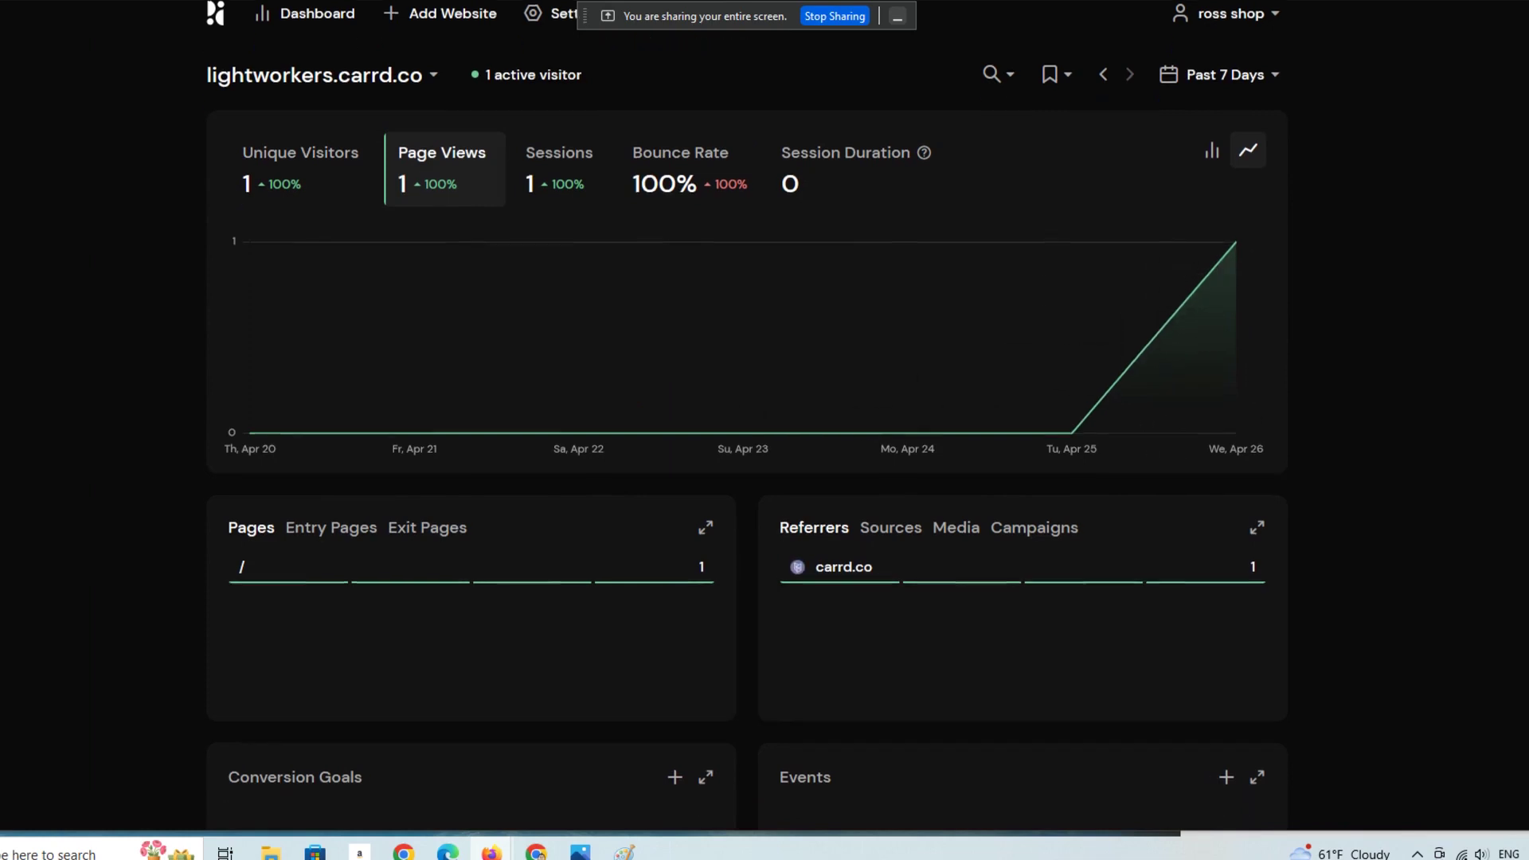
scroll(1069, 243, "down", 3)
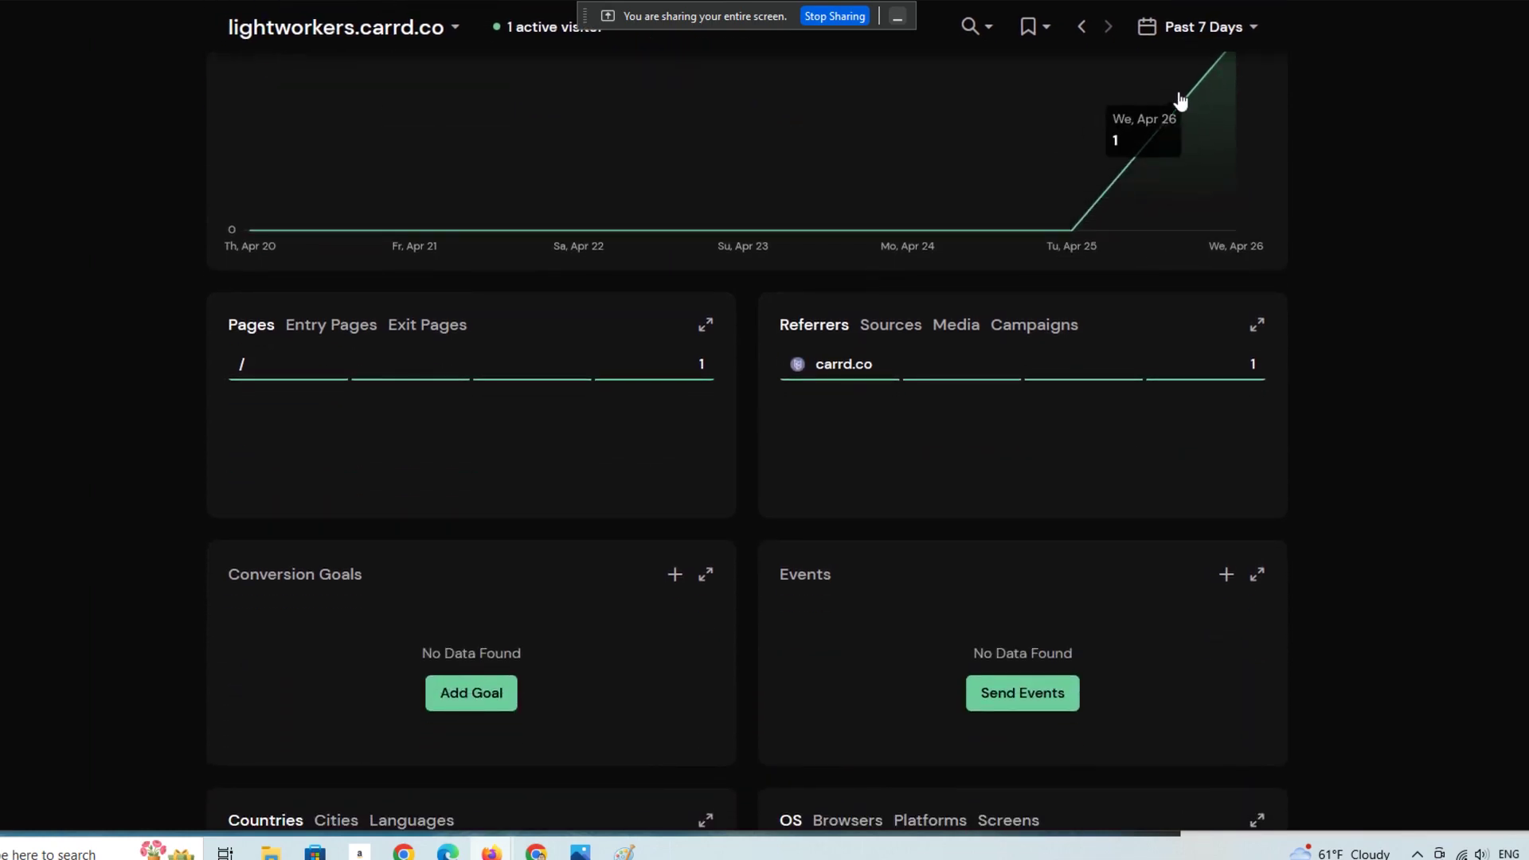